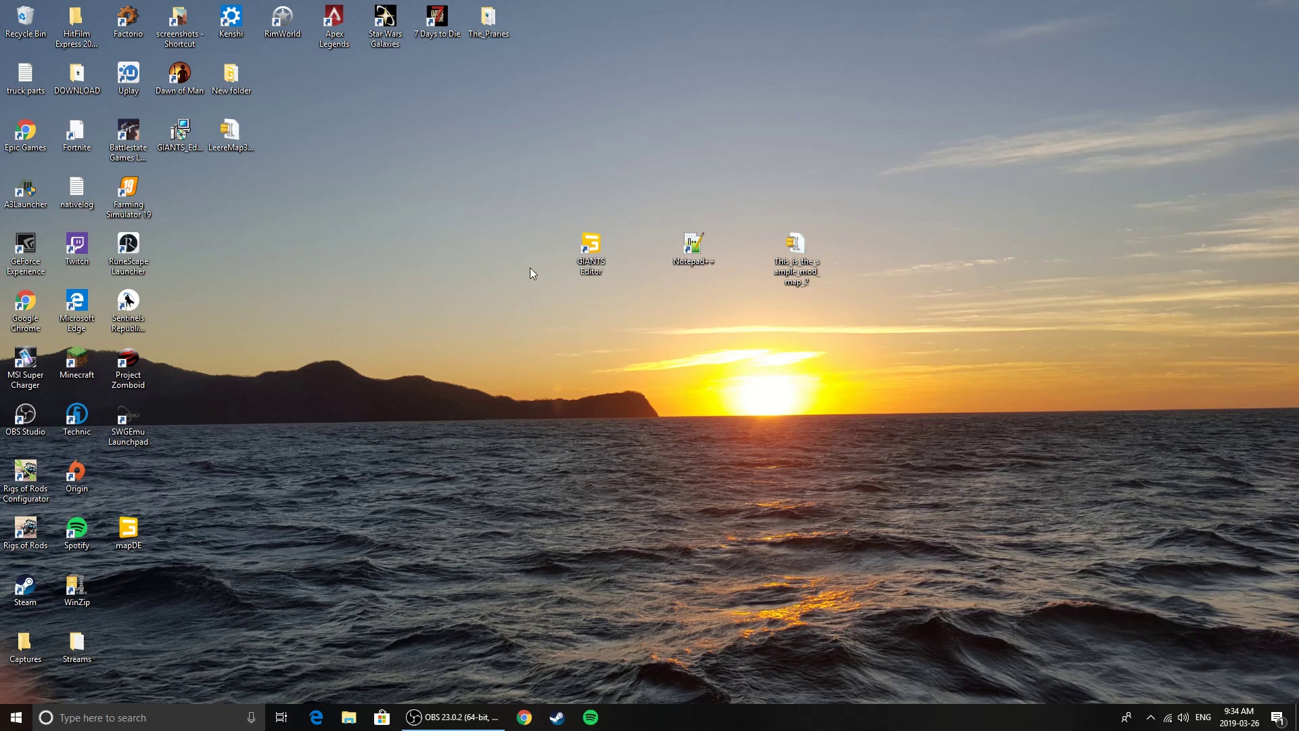
left_click(591, 252)
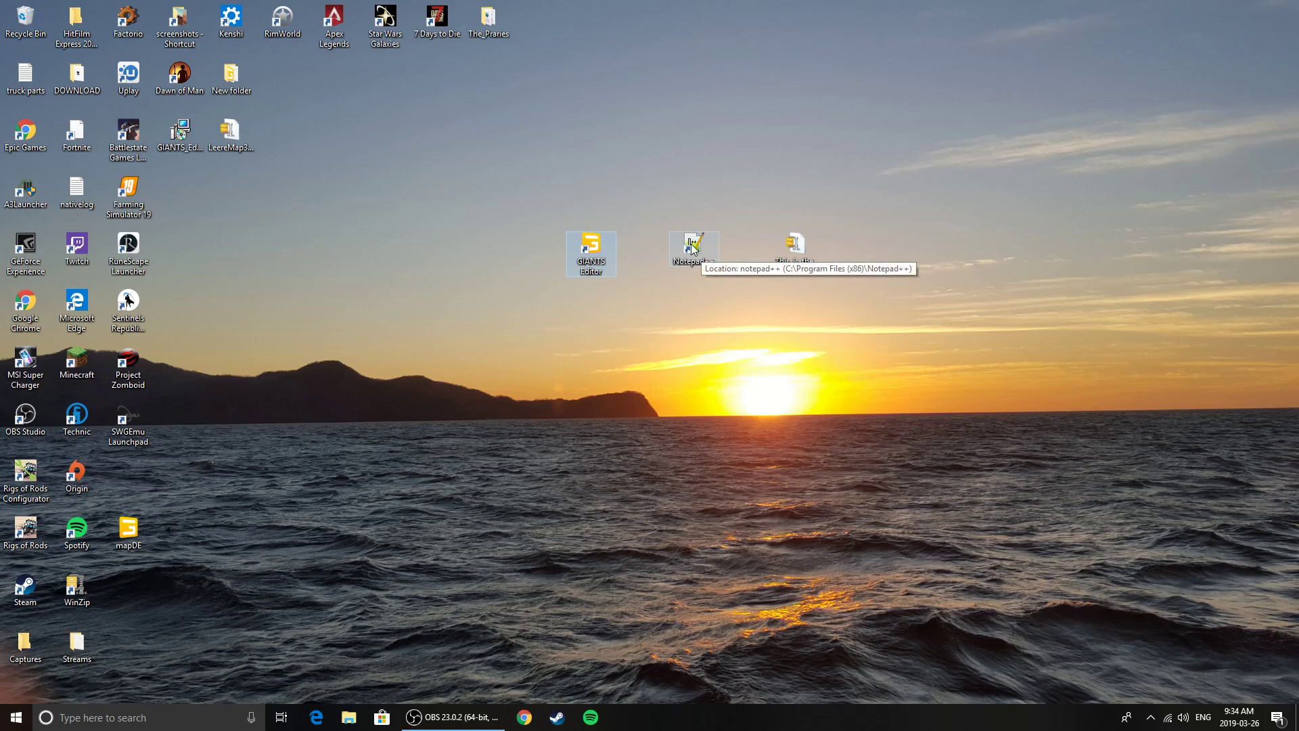
left_click(798, 248)
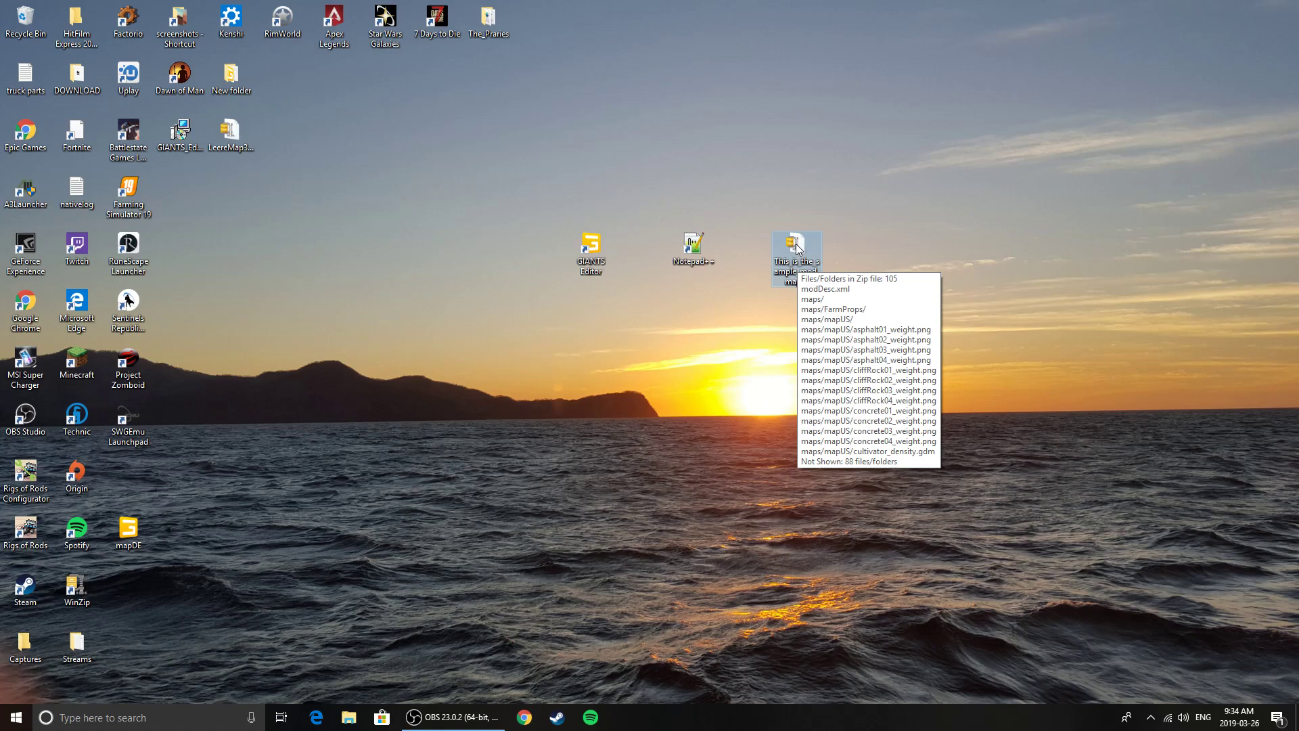
left_click(84, 588)
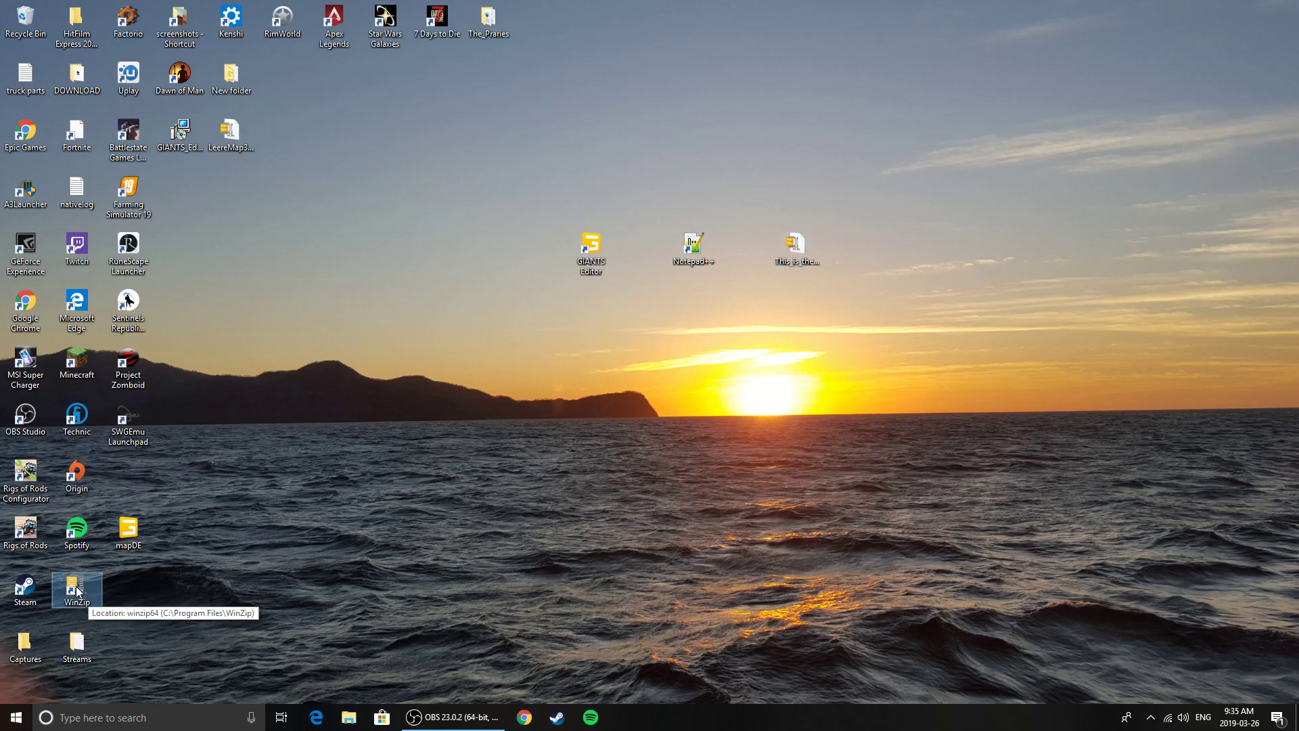
left_click(426, 443)
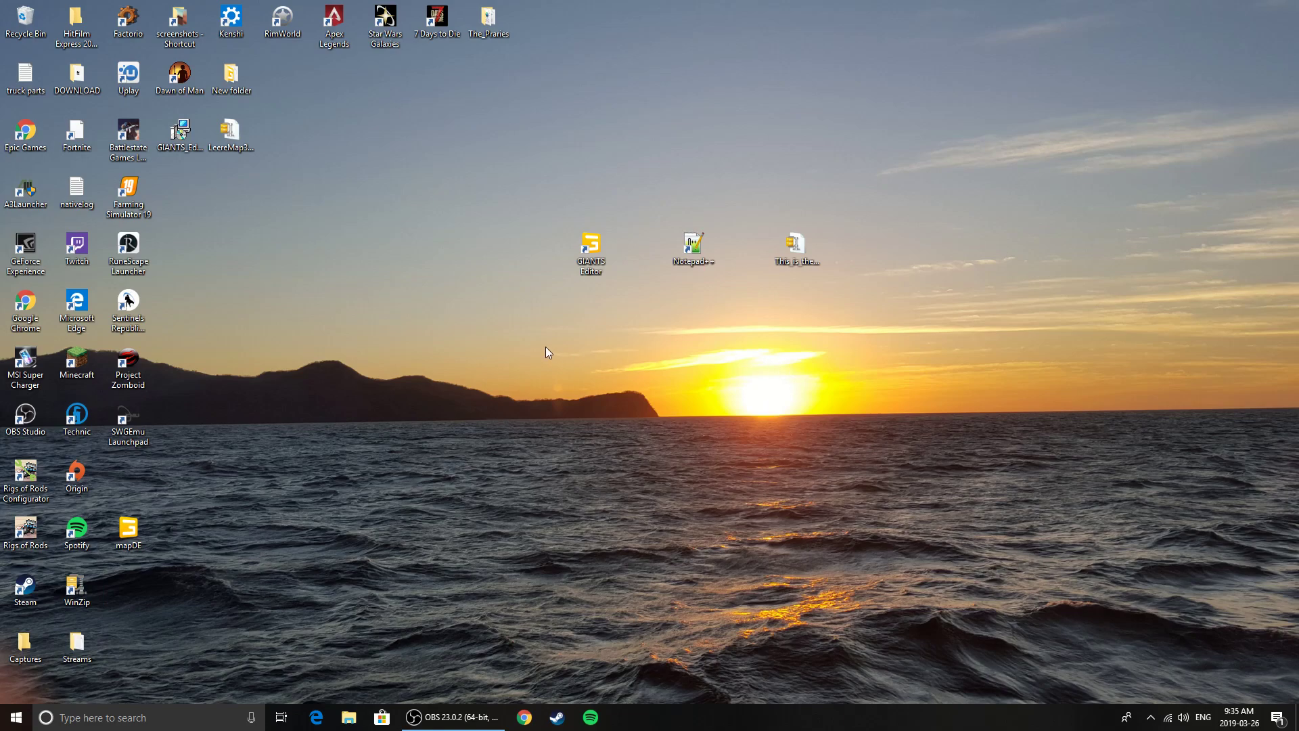
Open the FarmingSimulator2019 mods folder inside My Games under Documents
left_click(349, 717)
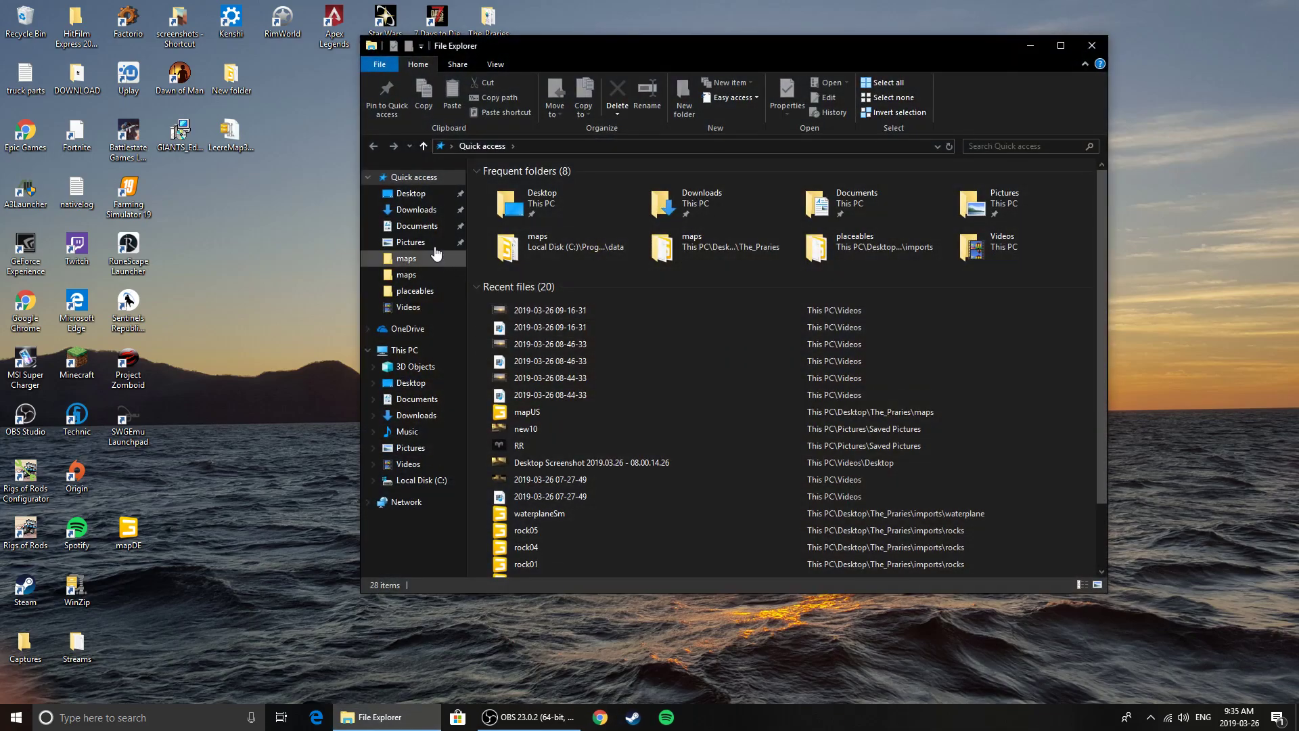
left_click(420, 227)
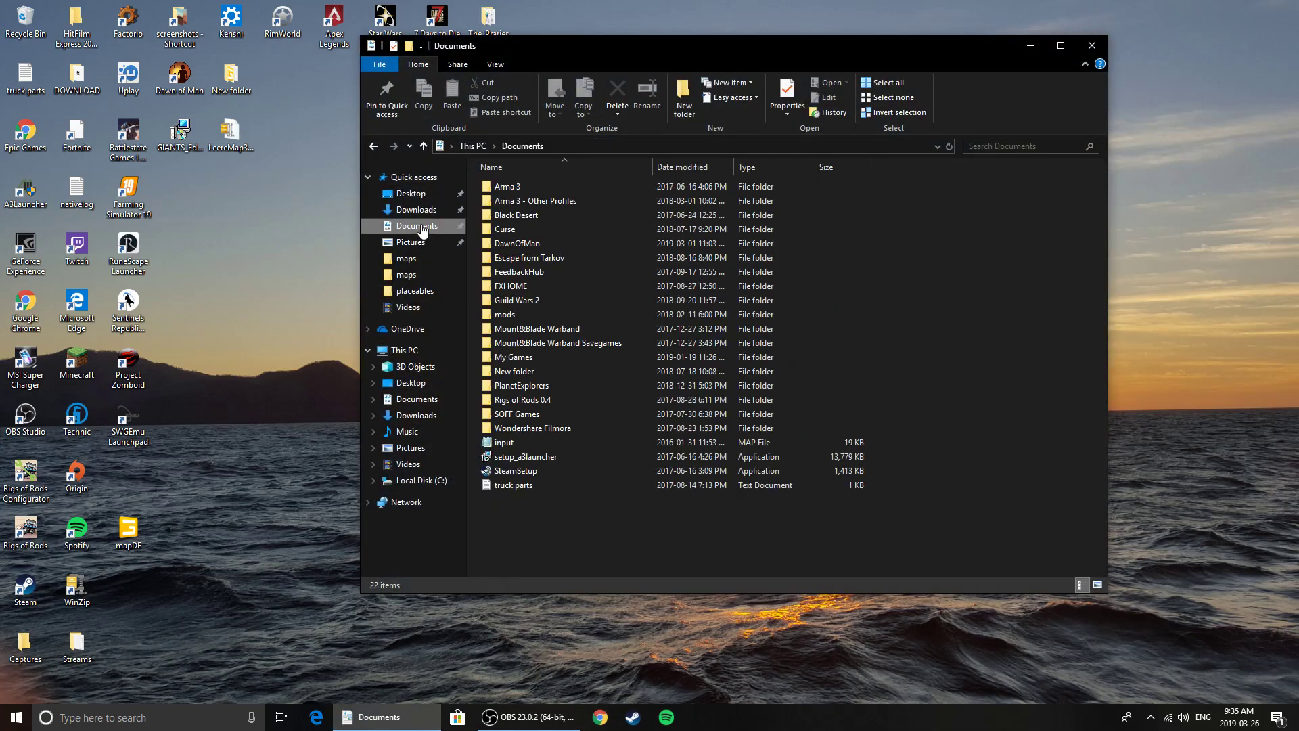
double_click(518, 359)
double_click(550, 200)
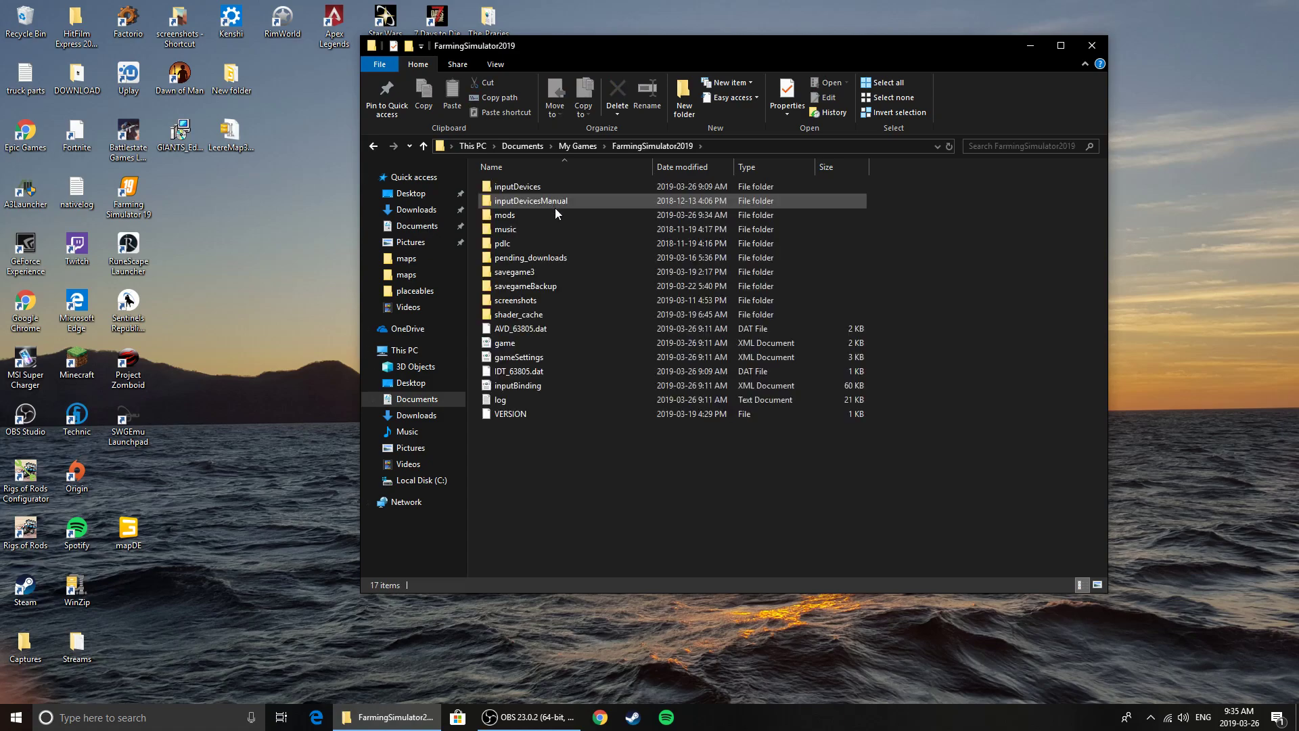
double_click(527, 214)
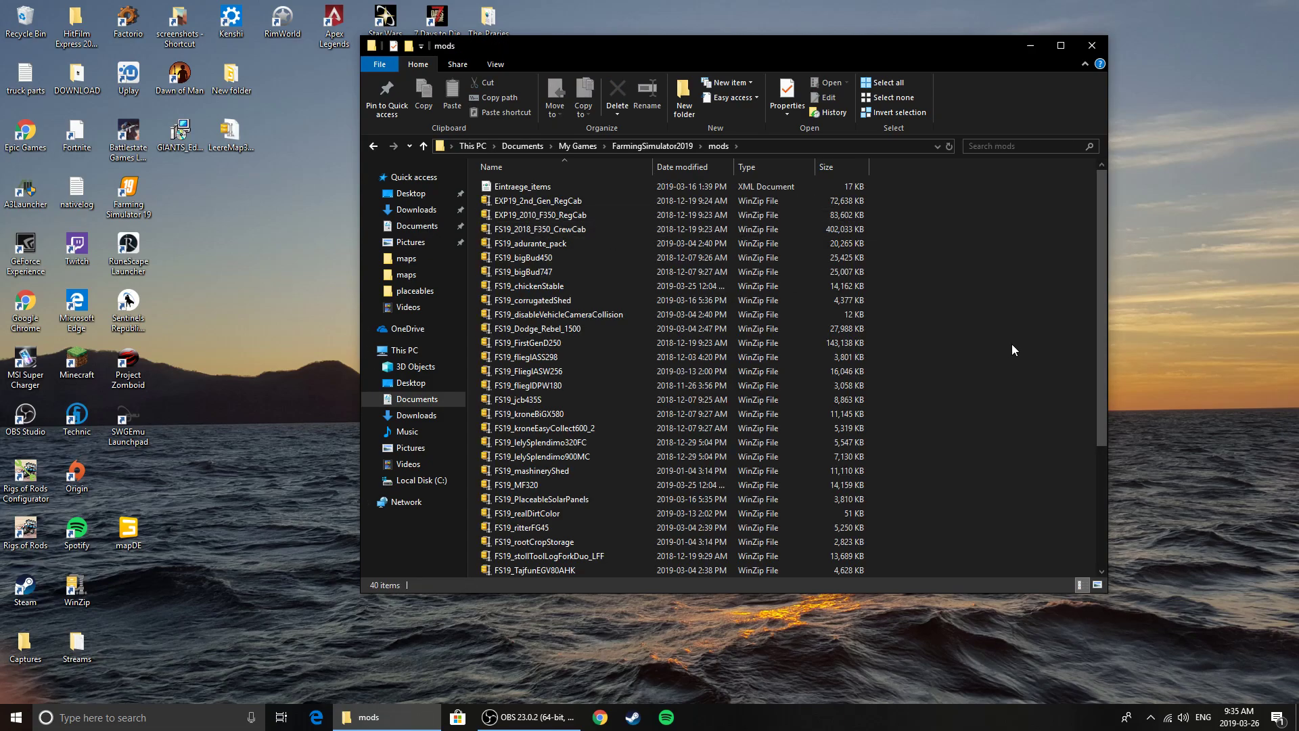
Create a new folder named Tutorial in the mods folder
scroll(992, 457, "down", 4)
scroll(993, 462, "up", 4)
right_click(976, 321)
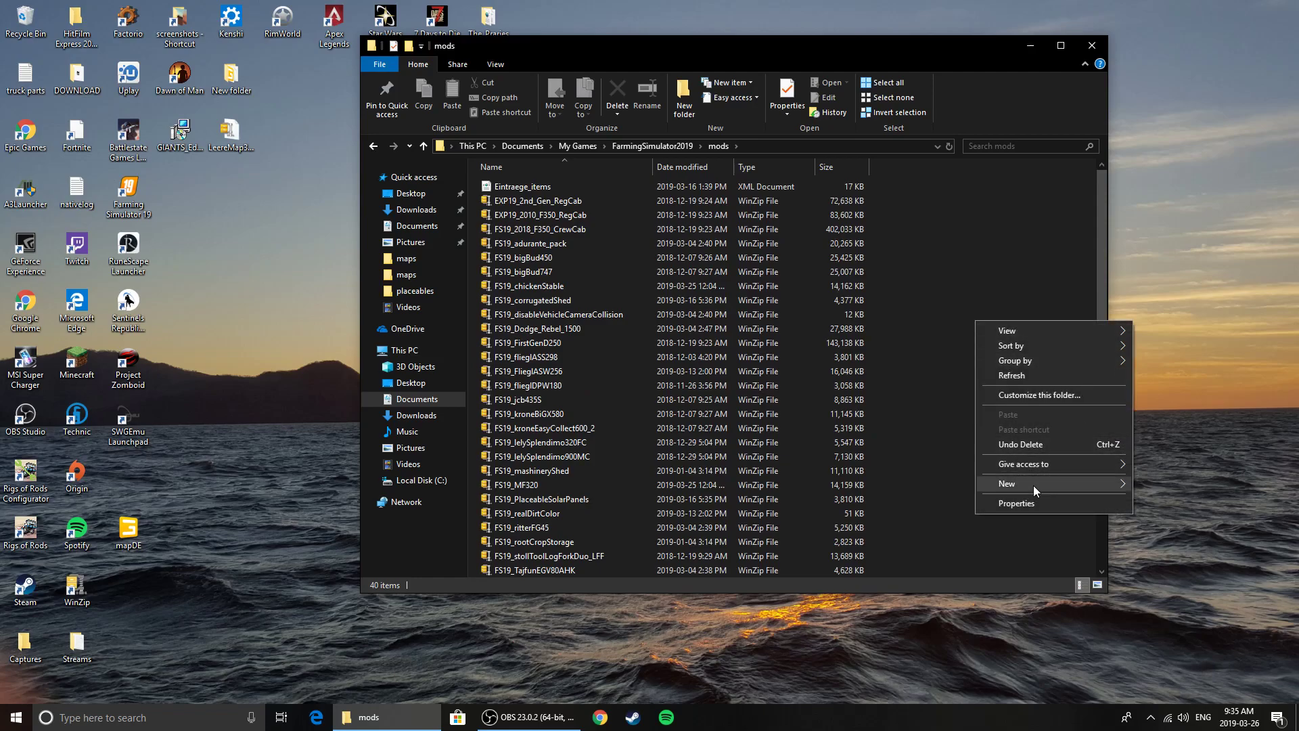
mouse_move(1033, 485)
left_click(1176, 485)
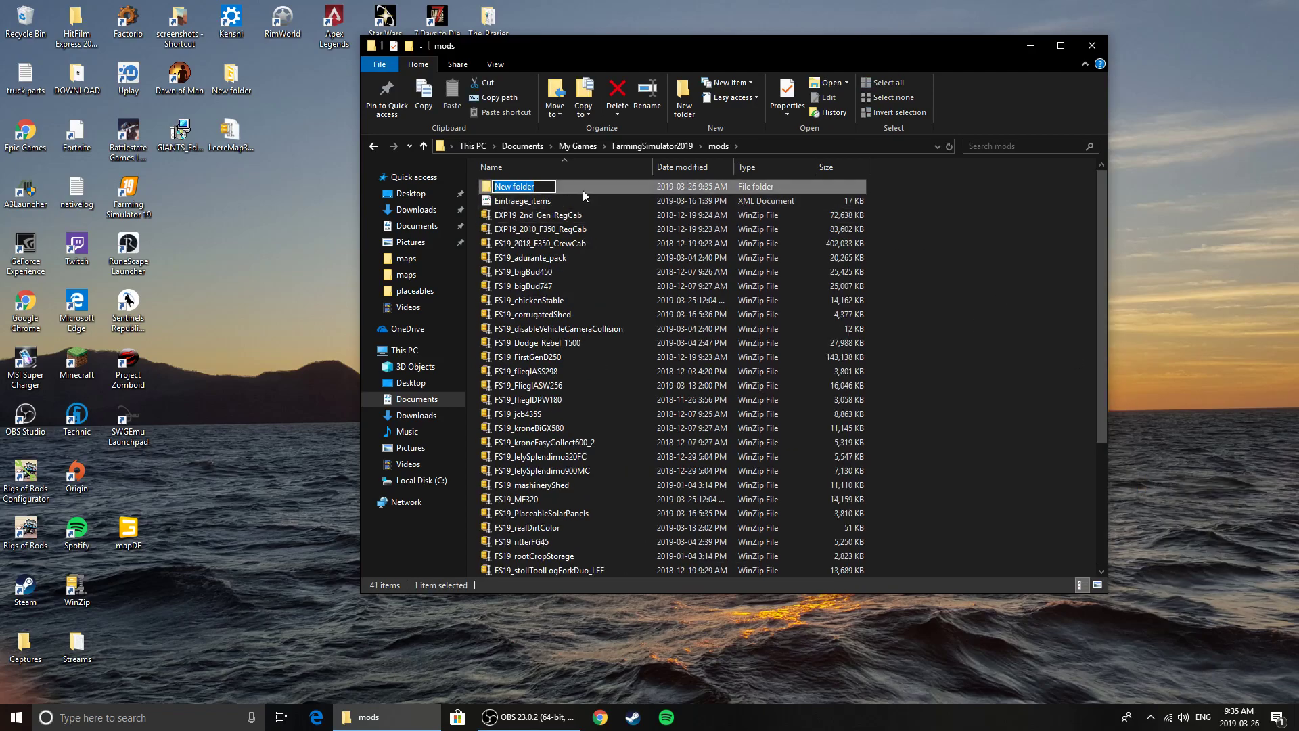
type("Tutorial")
left_click(975, 244)
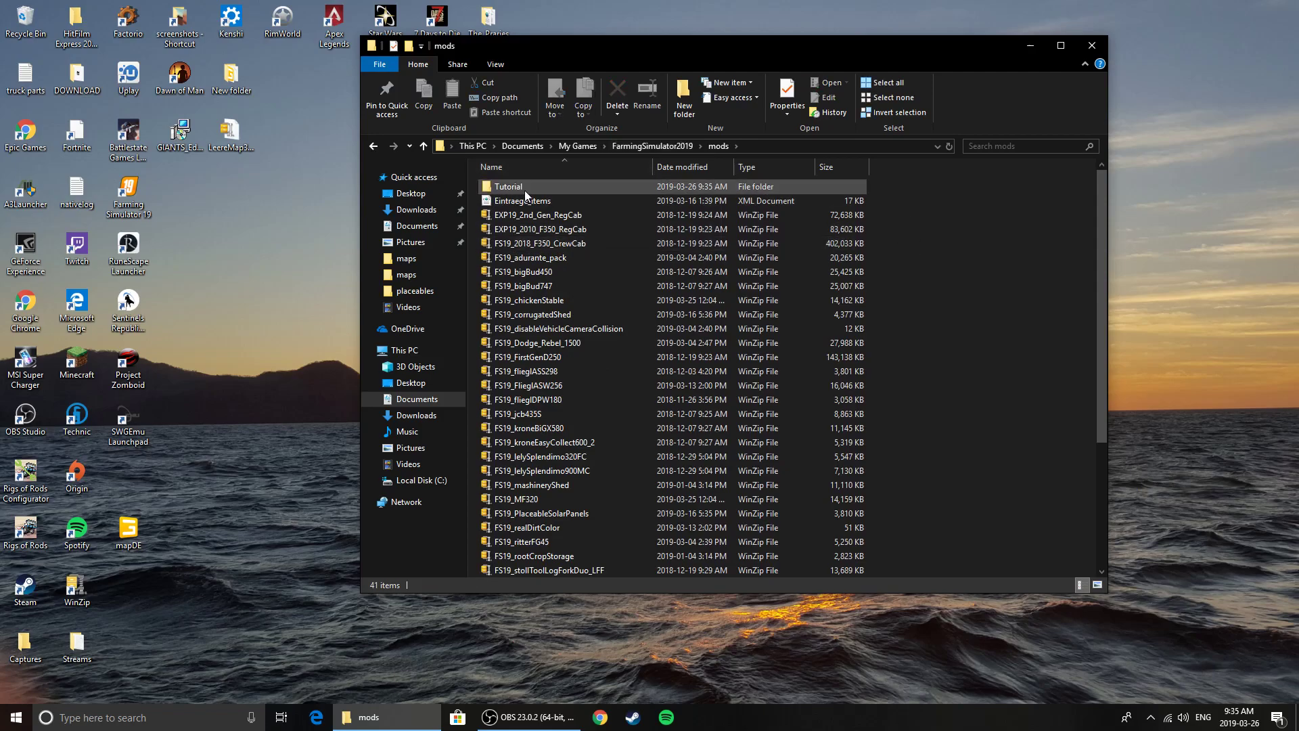
Move the This_is_the_sample_mod_map_2 zip file from the desktop into the Tutorial folder
left_click(1025, 50)
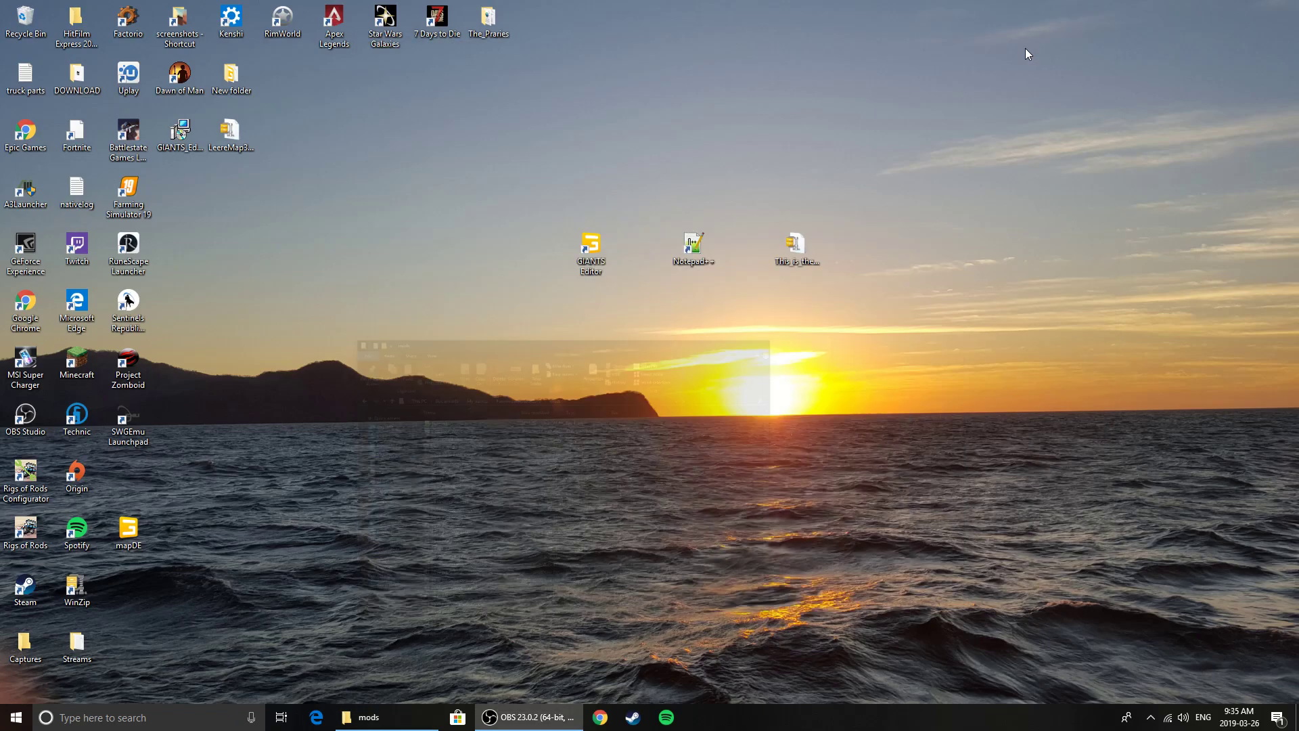
left_click(793, 249)
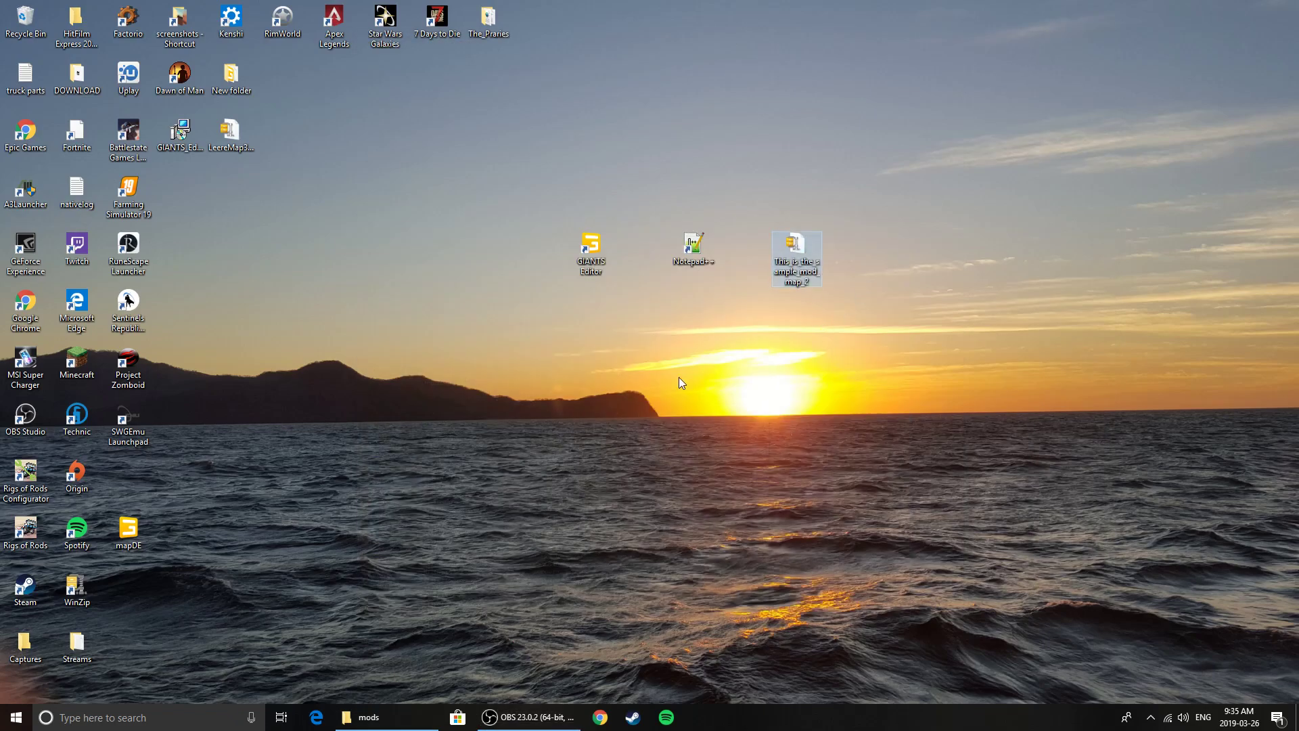
left_click(368, 717)
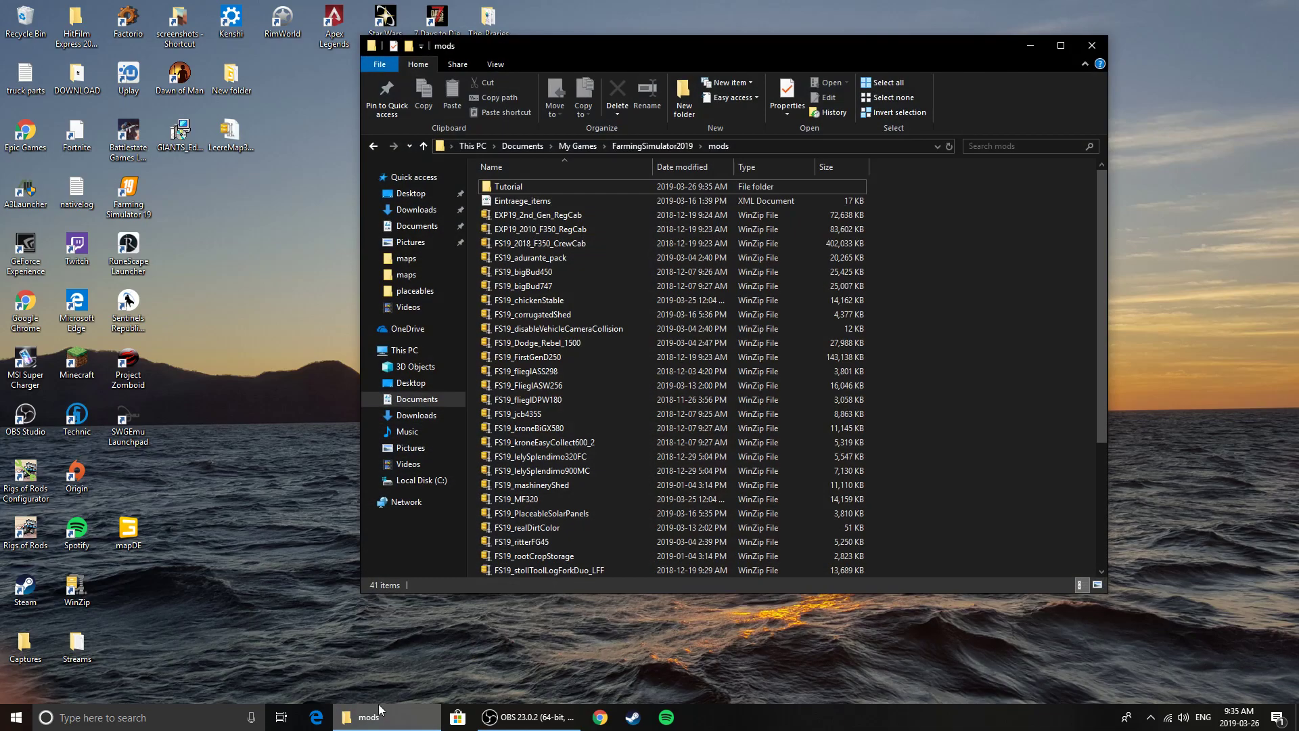
left_click_drag(698, 42, 534, 323)
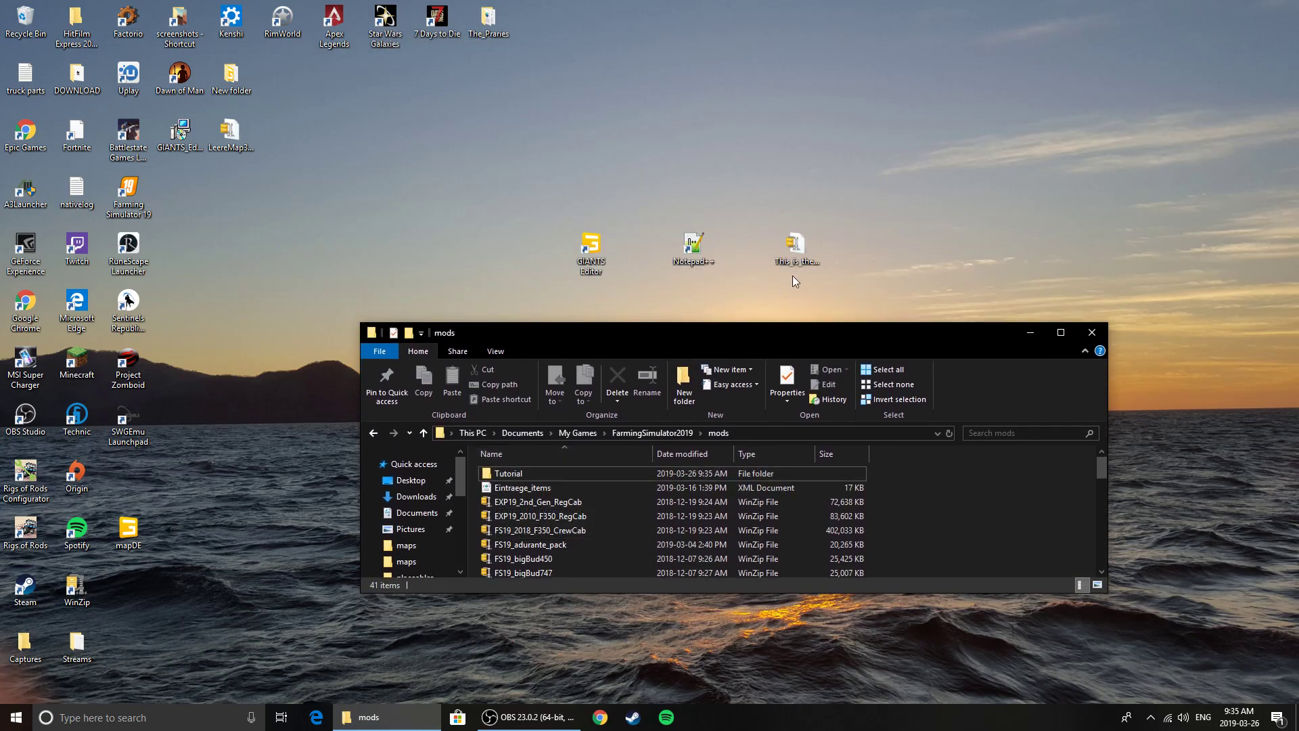
left_click_drag(805, 249, 512, 477)
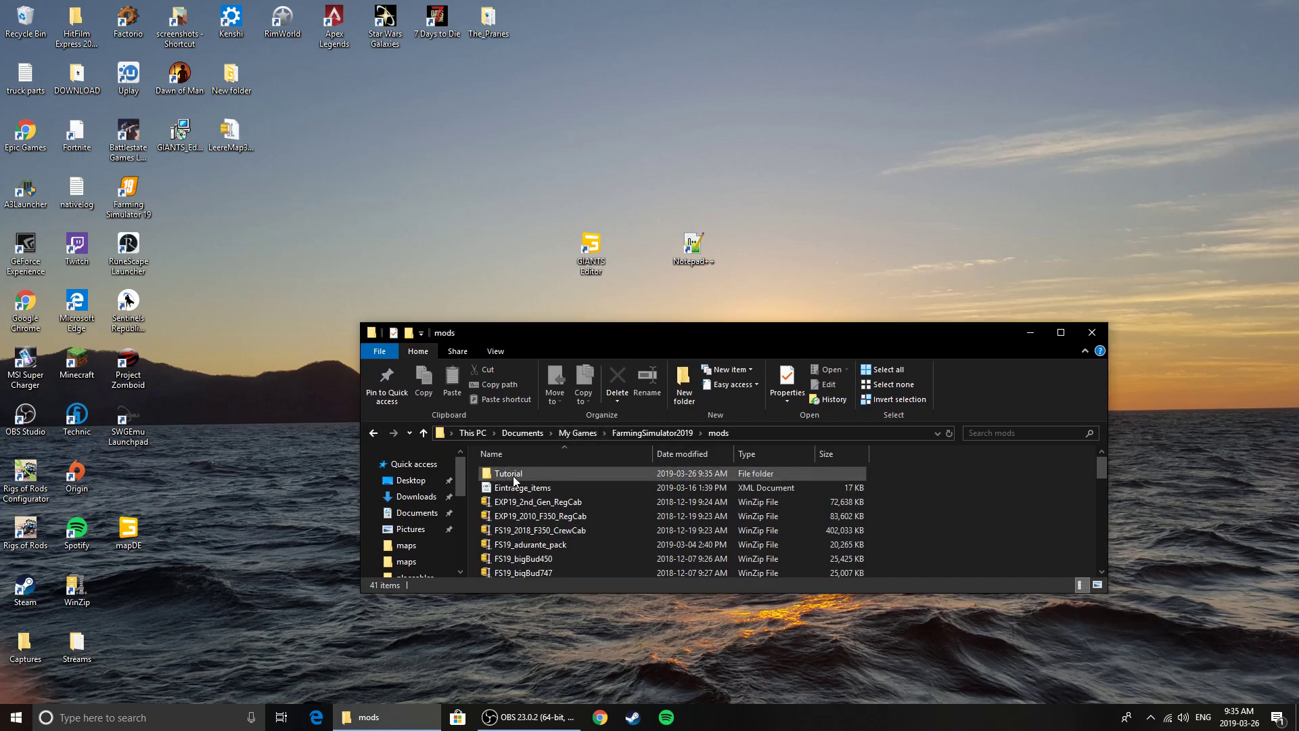
Open the Tutorial folder and extract the sample mod map archive there with the WinZip evaluation version
double_click(511, 473)
left_click(1059, 334)
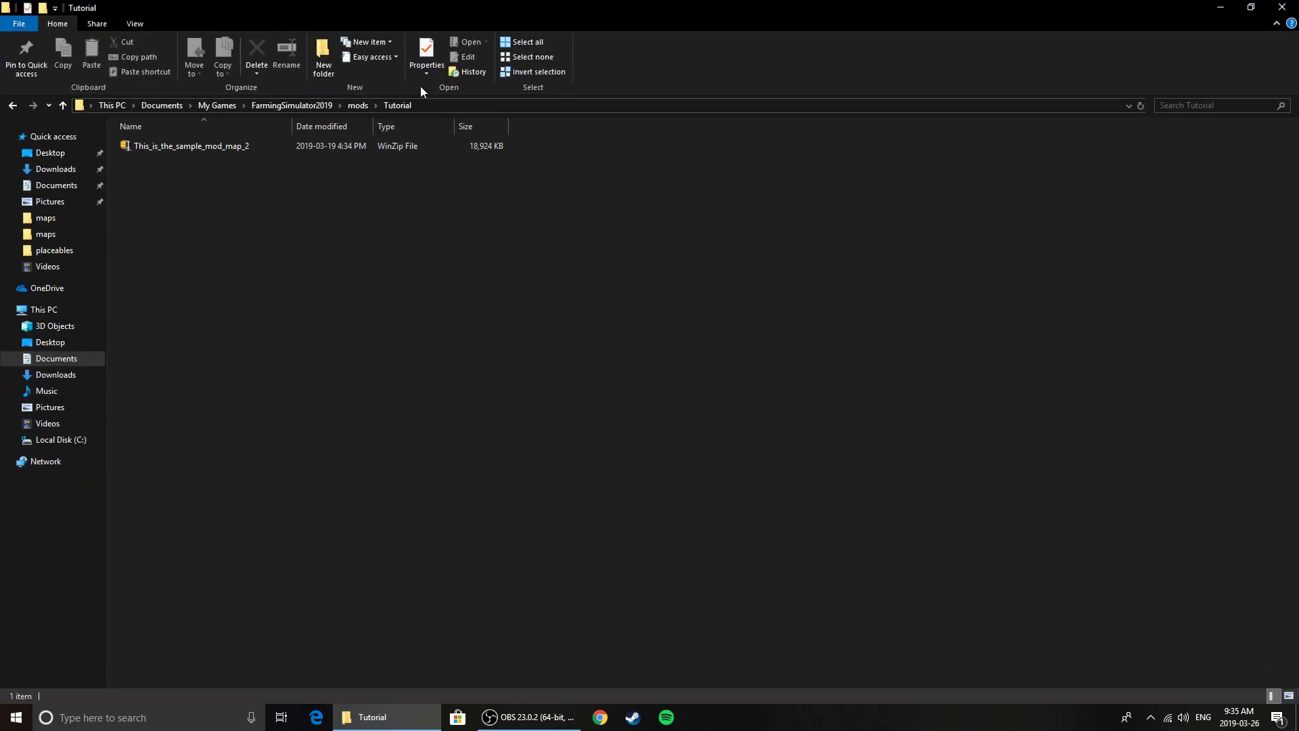
right_click(183, 152)
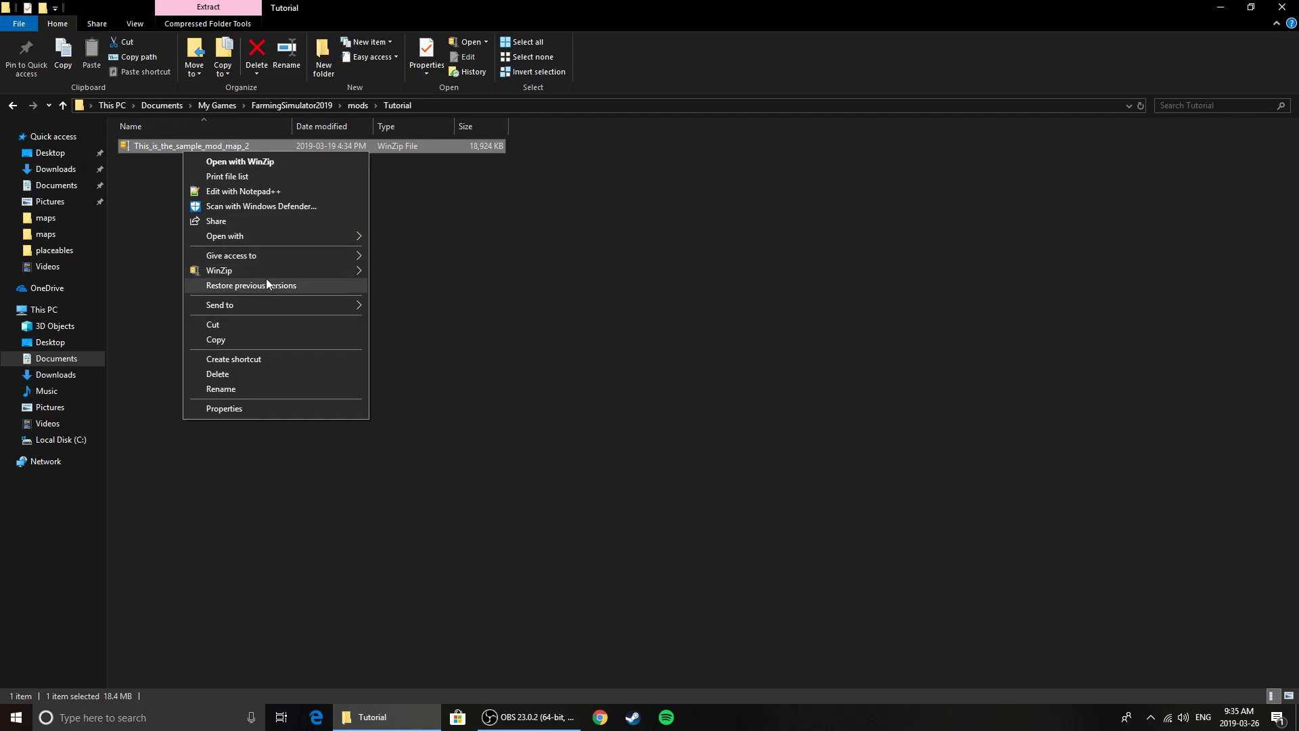
mouse_move(342, 271)
left_click(480, 287)
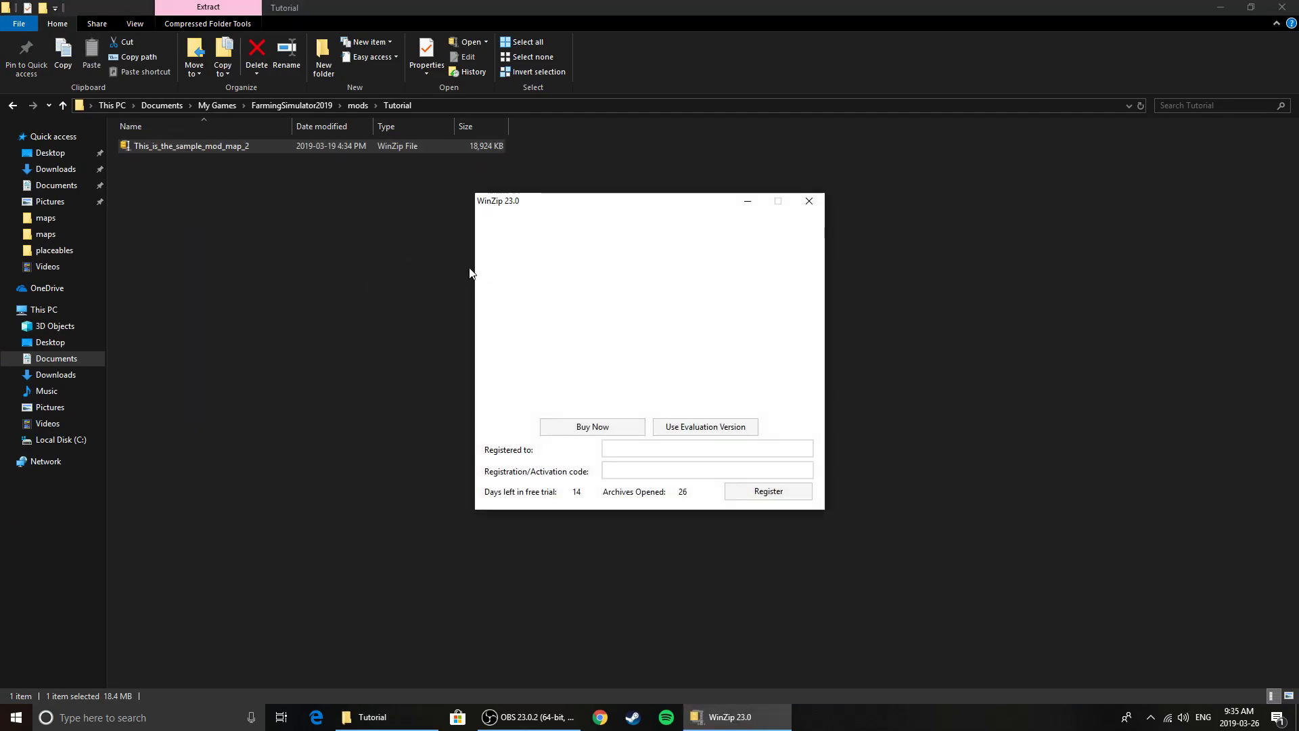
left_click(700, 426)
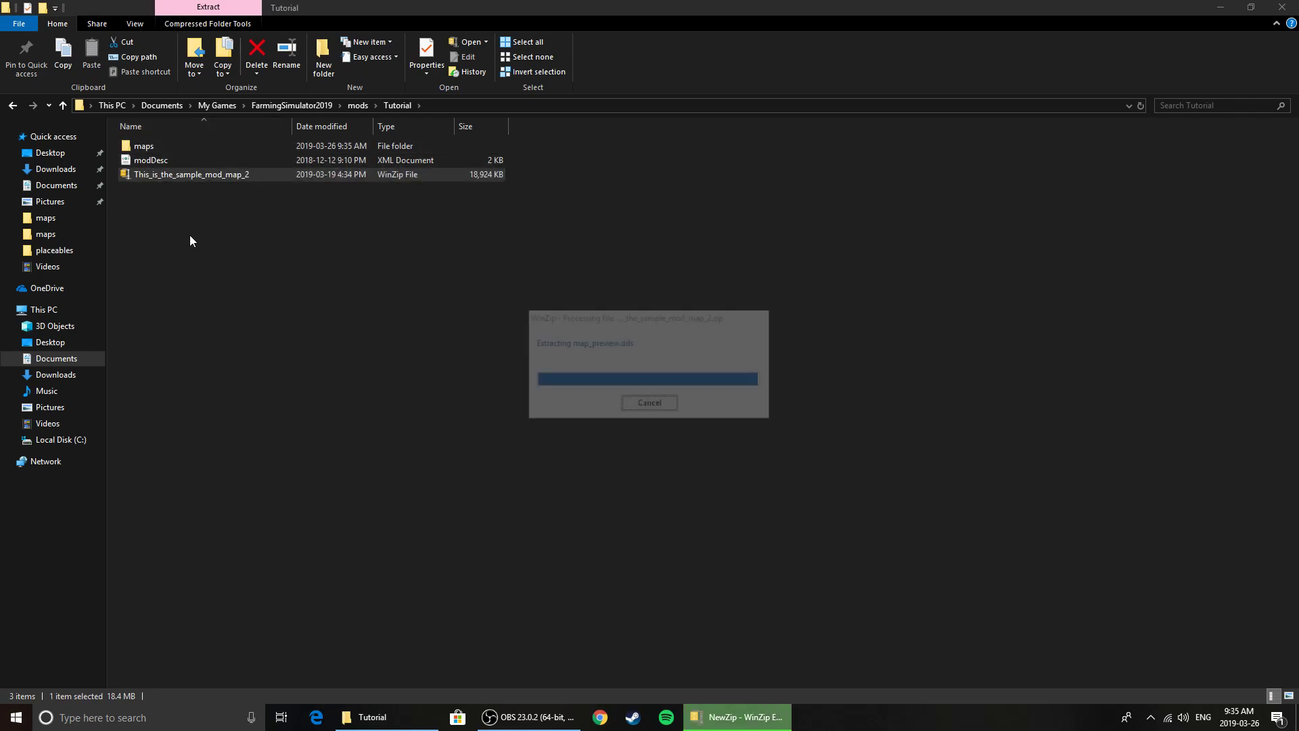
Open the mapUS i3D file from the extracted maps folder in GIANTS Editor and dismiss the update and welcome dialogs
double_click(163, 146)
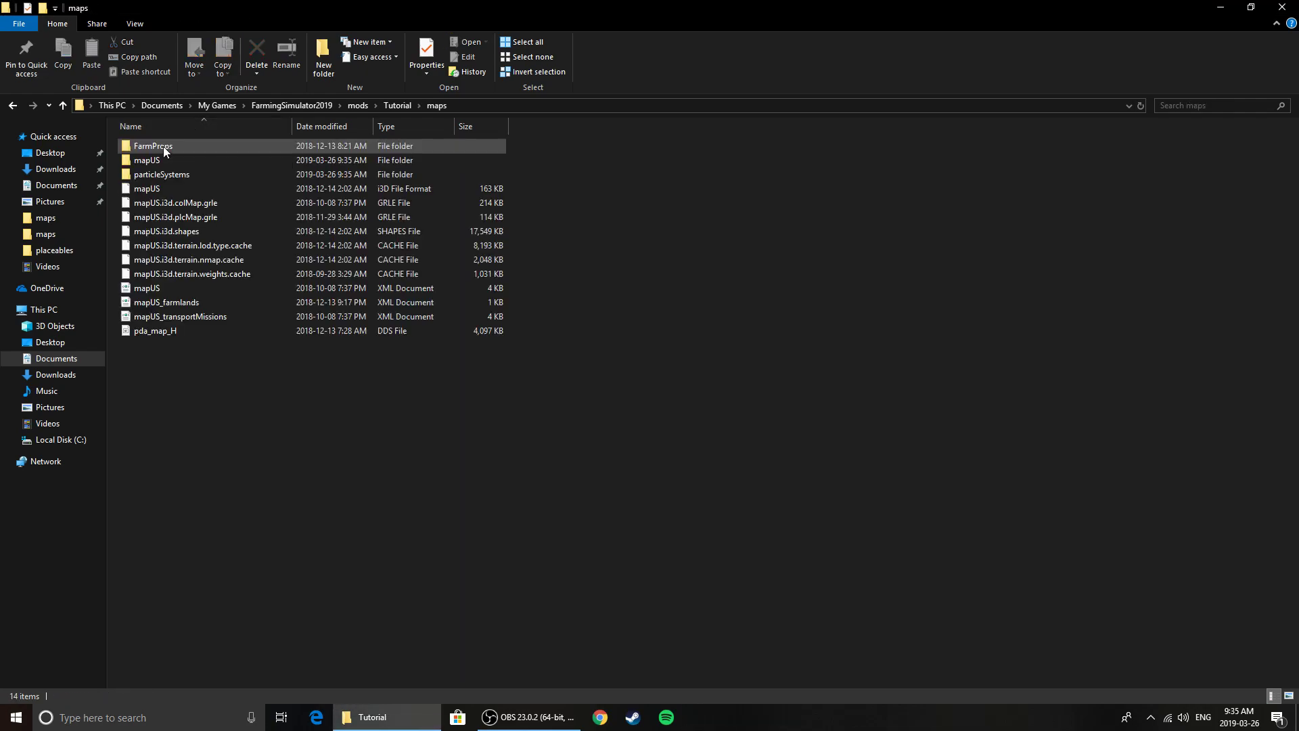
left_click(157, 193)
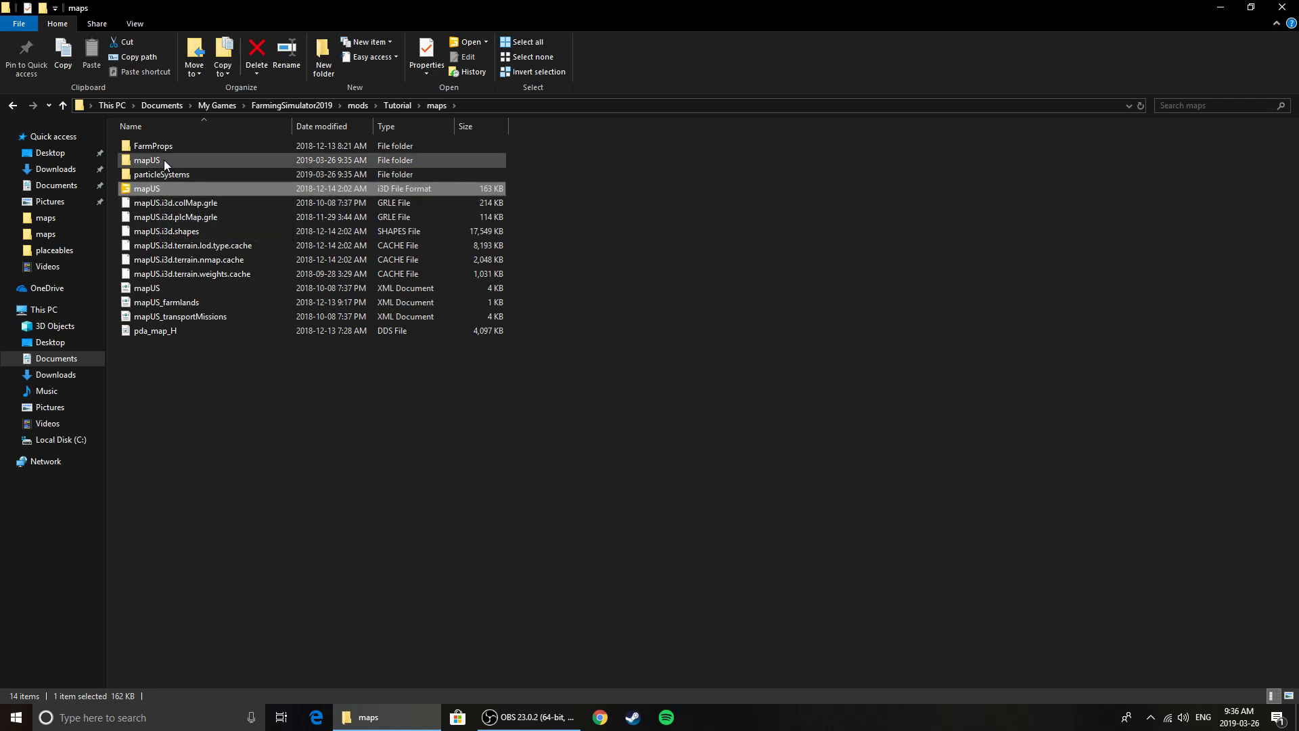
left_click(164, 379)
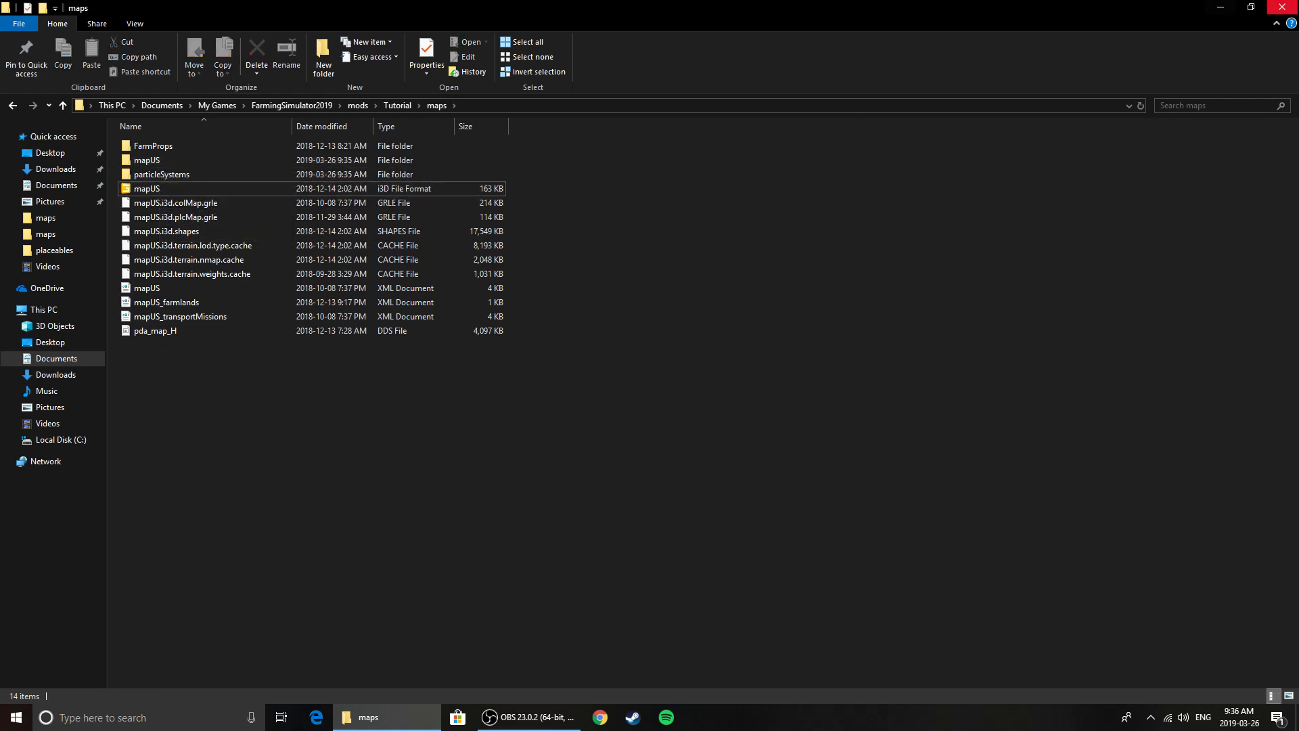
left_click(1282, 7)
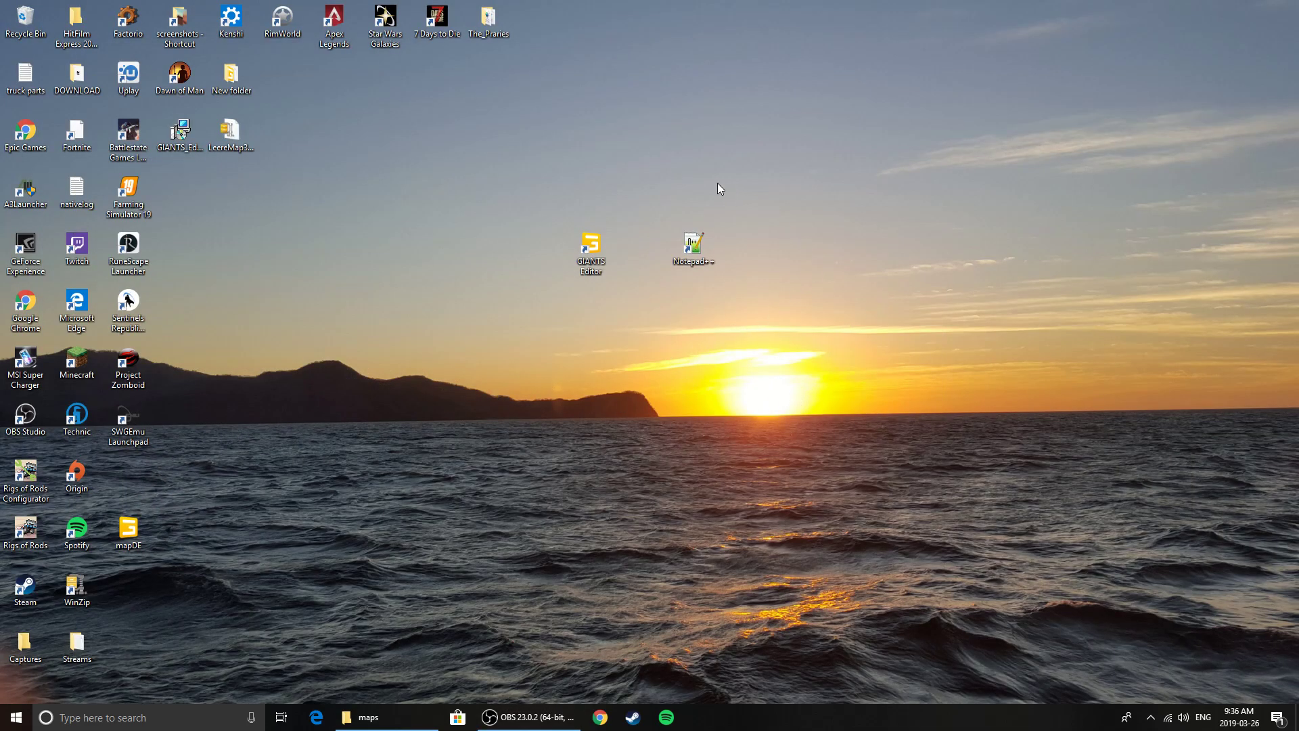
left_click(369, 717)
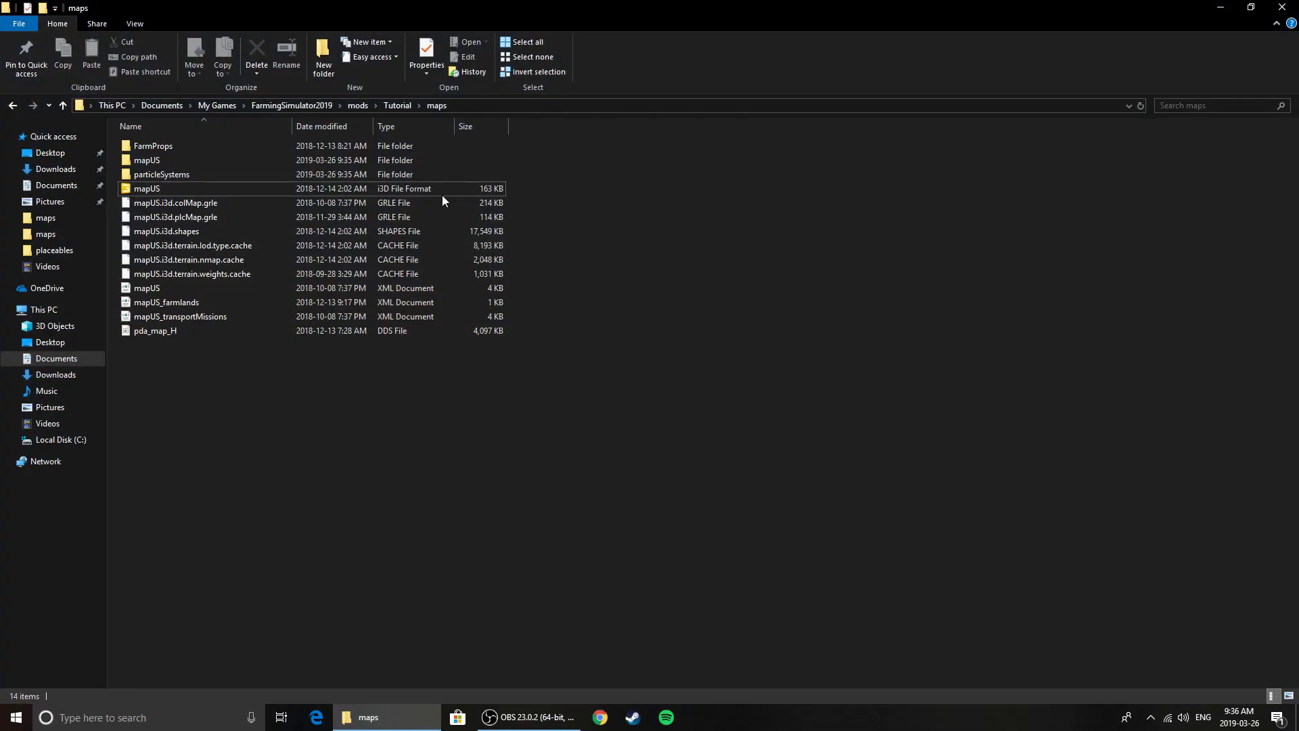
left_click(181, 190)
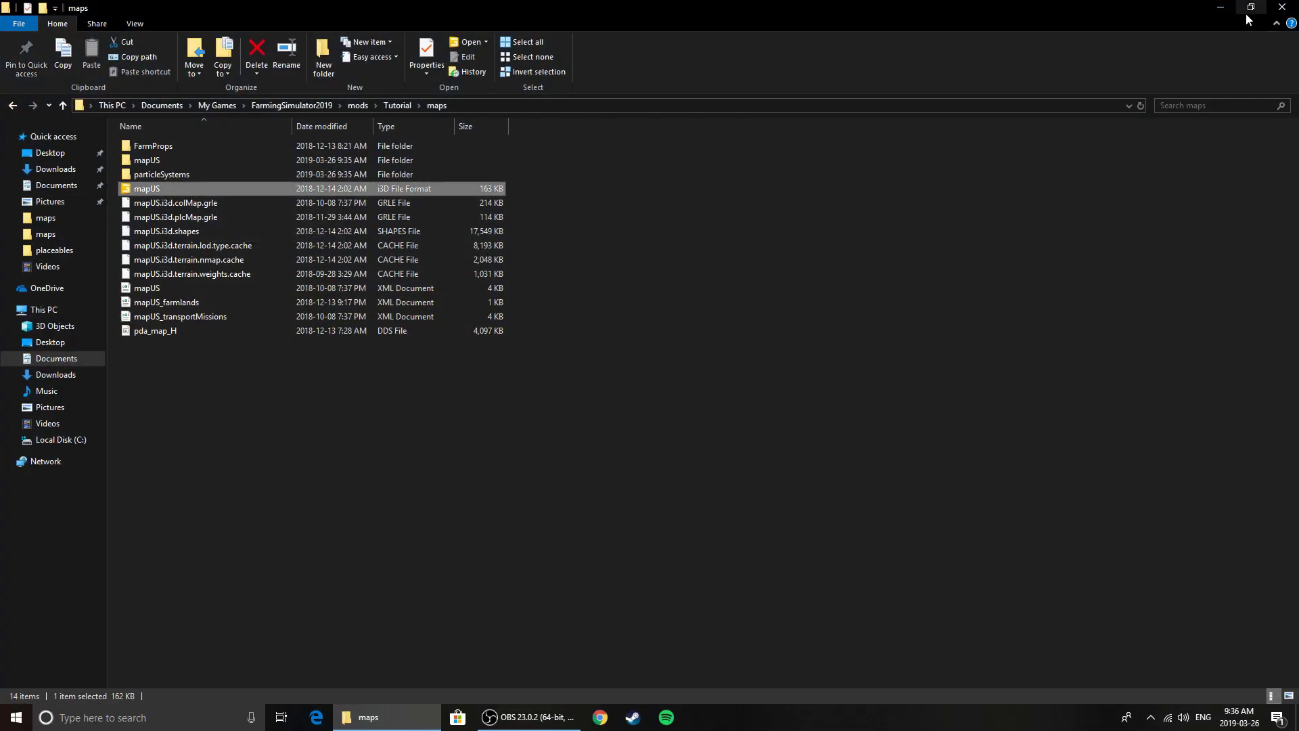
left_click(1225, 5)
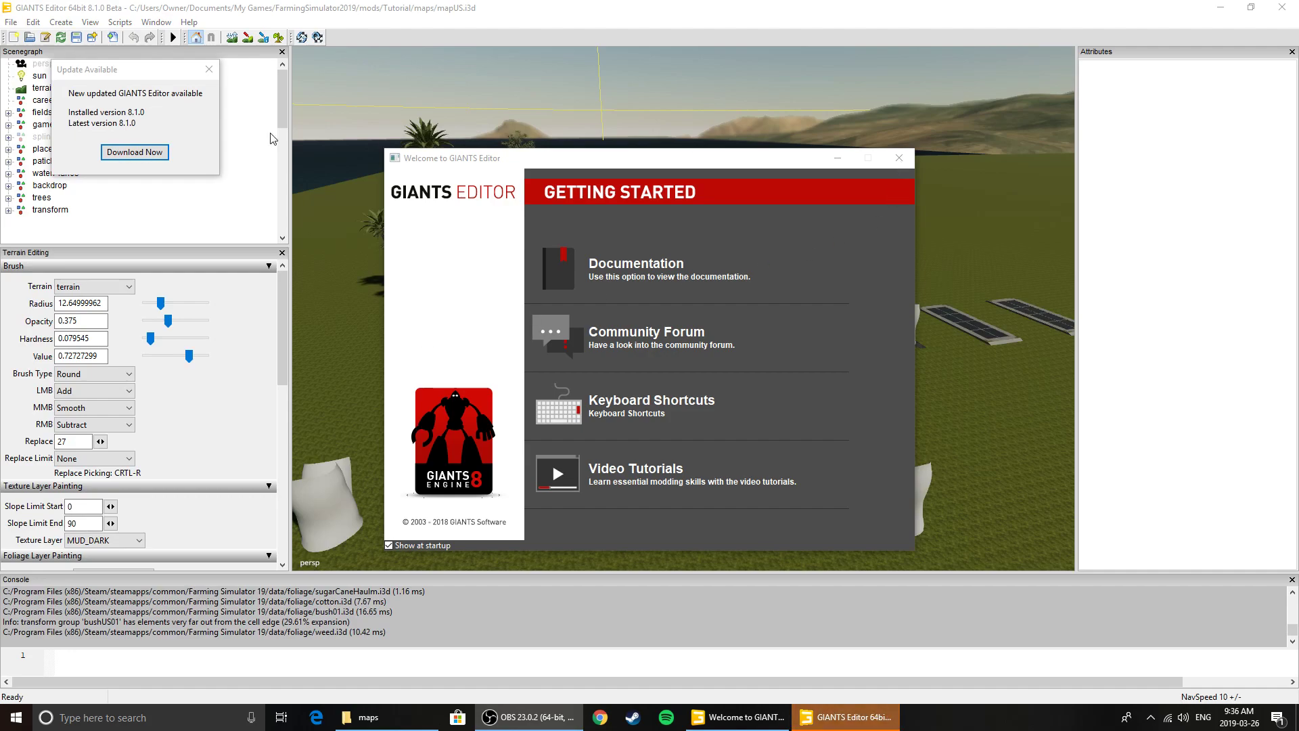
left_click(209, 69)
left_click(899, 158)
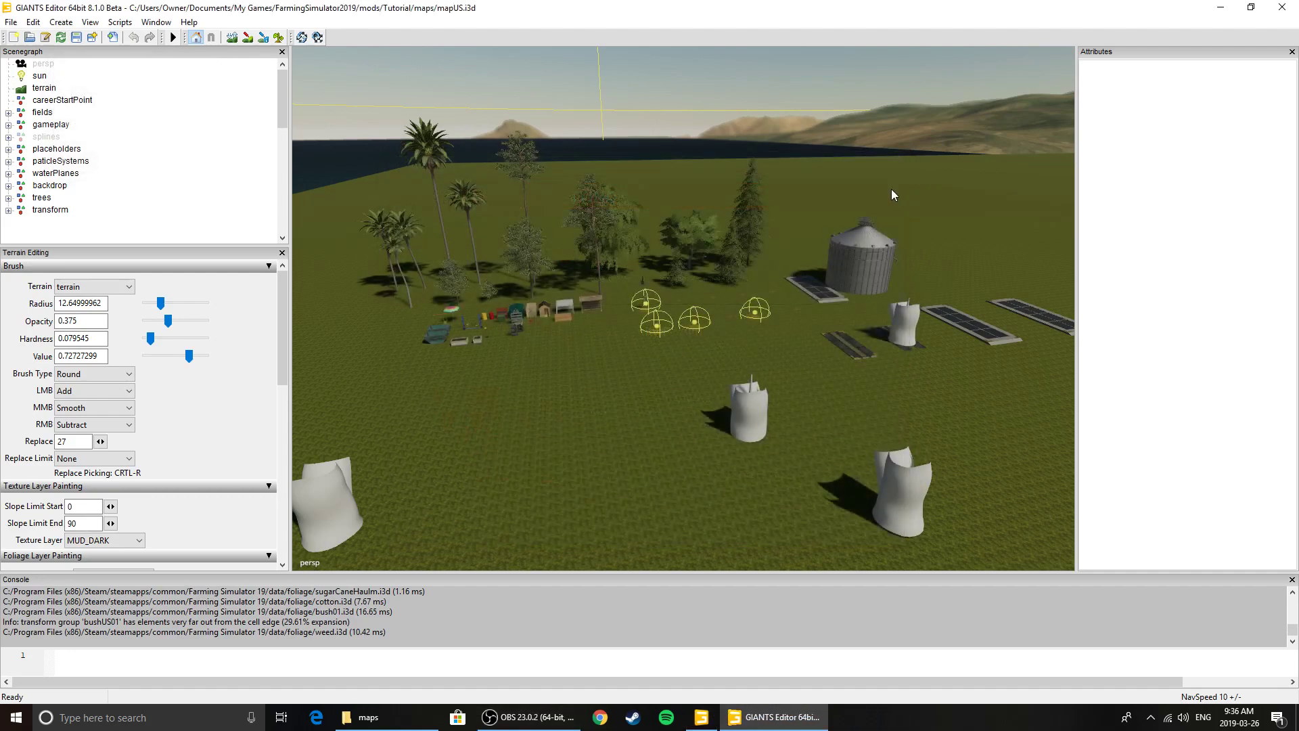
Delete the gameplay, splines, placeholders, paticleSystems and waterPlanes groups from the scenegraph
scroll(788, 365, "down", 5)
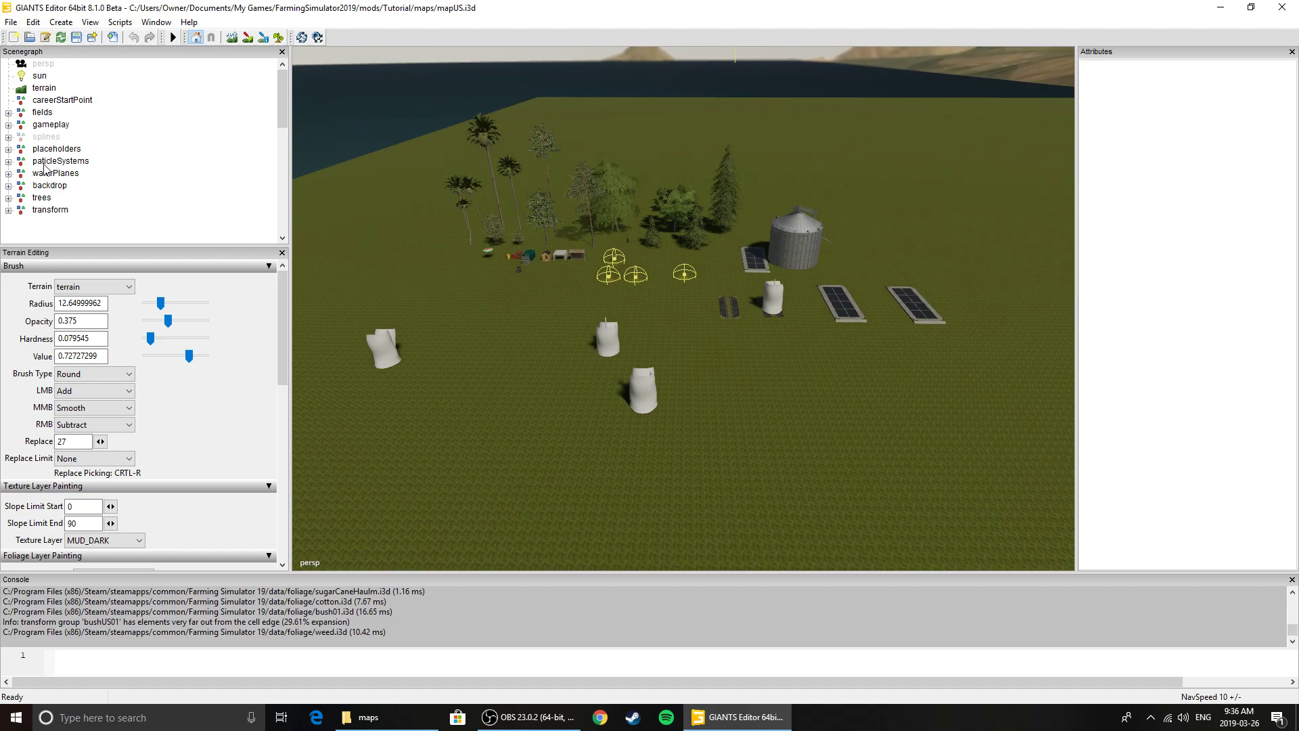
left_click(50, 126)
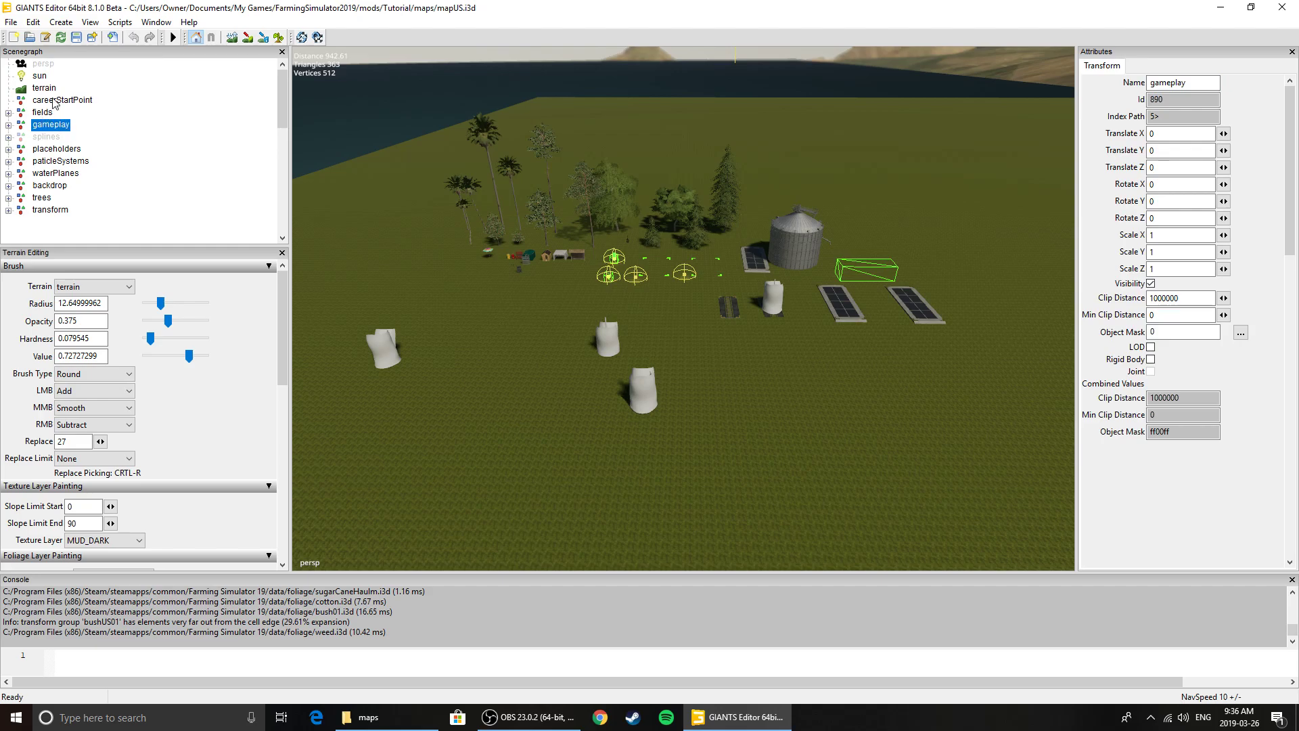
key("Delete")
left_click(46, 124)
key("Delete")
left_click(49, 125)
key("Delete")
left_click(50, 126)
key("Delete")
left_click(49, 125)
key("Delete")
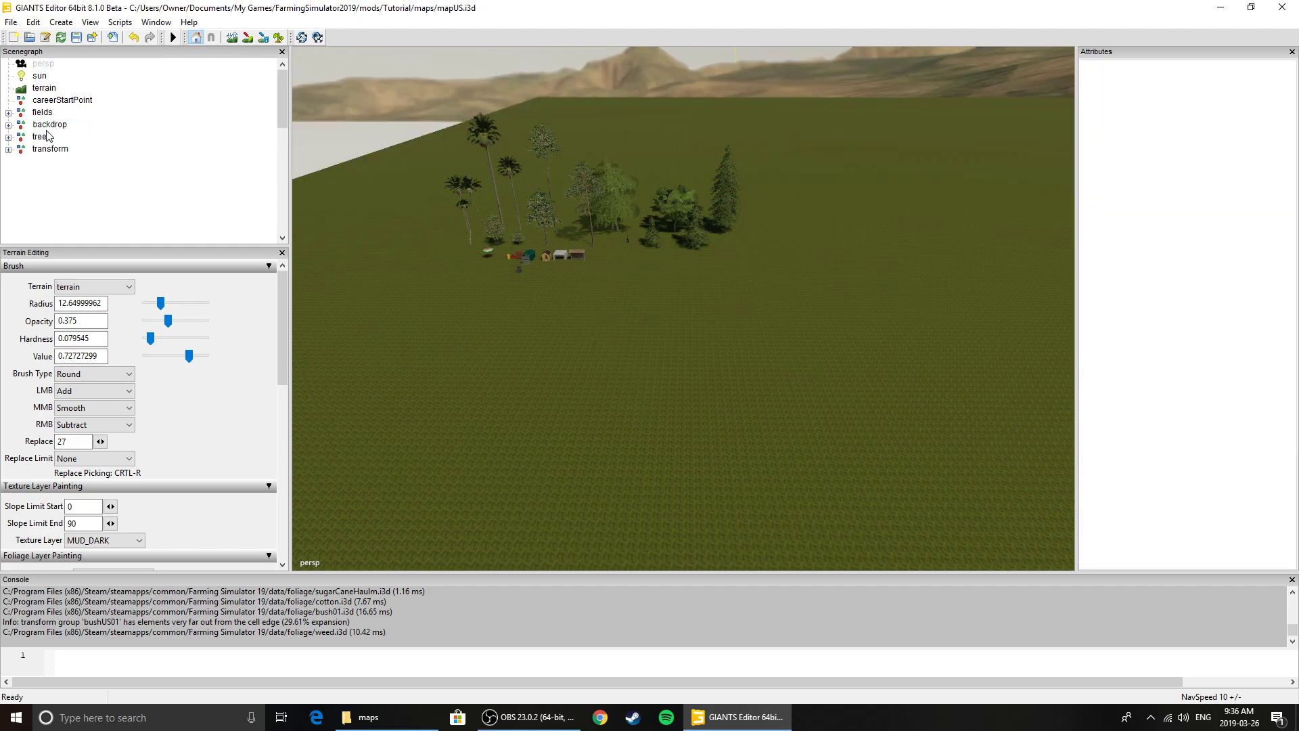
Delete the backdrop, trees and transform groups from the scenegraph
left_click(48, 126)
key("Delete")
left_click(44, 125)
key("Delete")
left_click(48, 125)
key("Delete")
Examine the emptied map, selecting the terrain and the careerStartPoint to view each in the viewport
mouse_move(669, 352)
left_mouse_down("alt")
mouse_move(671, 427)
mouse_move(685, 357)
left_mouse_up("alt")
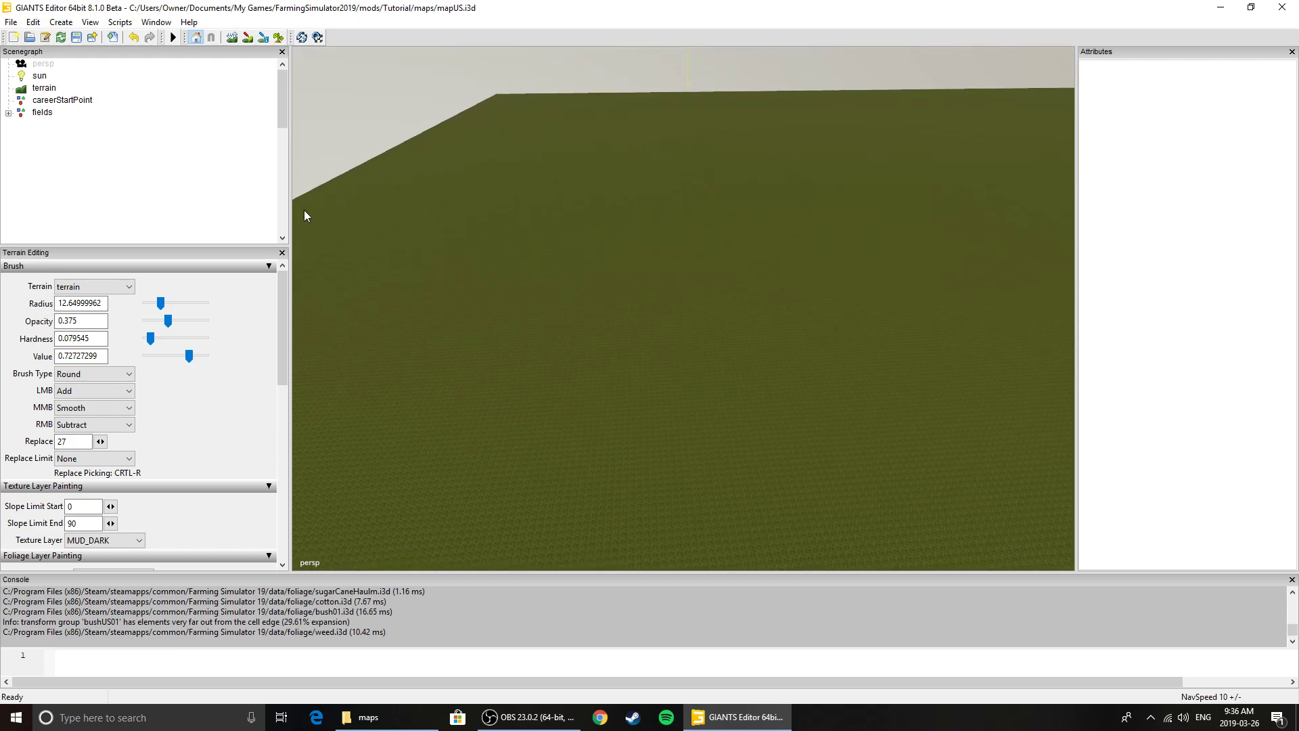
left_click(42, 90)
left_click_drag(629, 313, 802, 297, "alt")
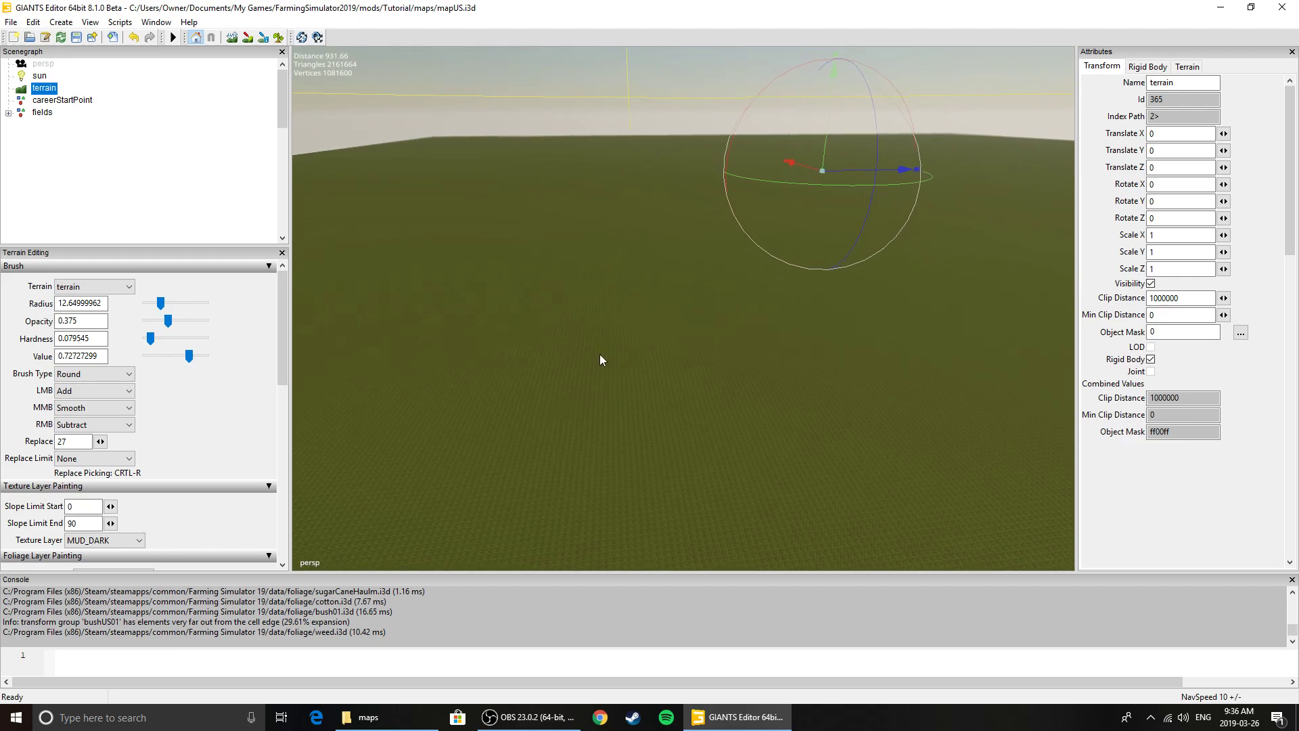
left_click_drag(615, 351, 376, 368, "alt")
left_click(62, 99)
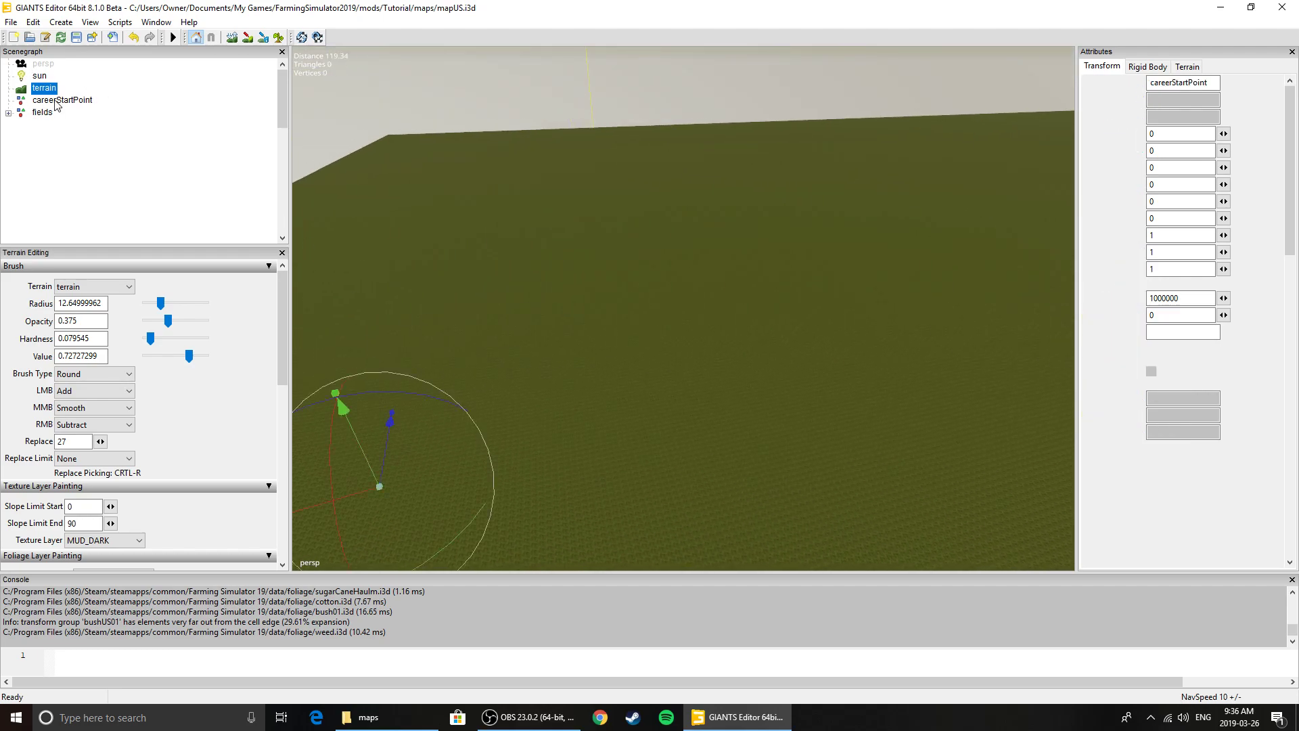
left_click_drag(532, 376, 639, 330, "alt")
left_click_drag(669, 375, 499, 284)
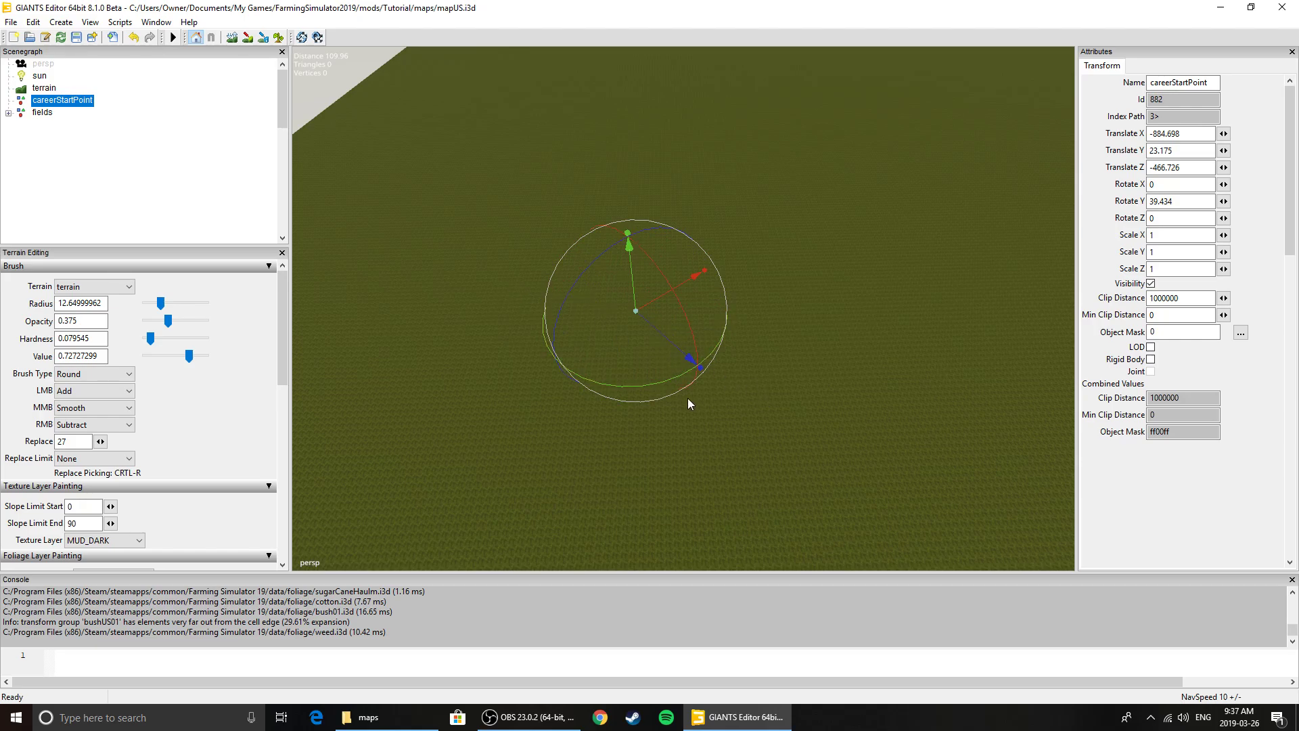
Select the fields group, make sure terrain editing settings are shown, and enter terrain sculpt mode
left_click(37, 113)
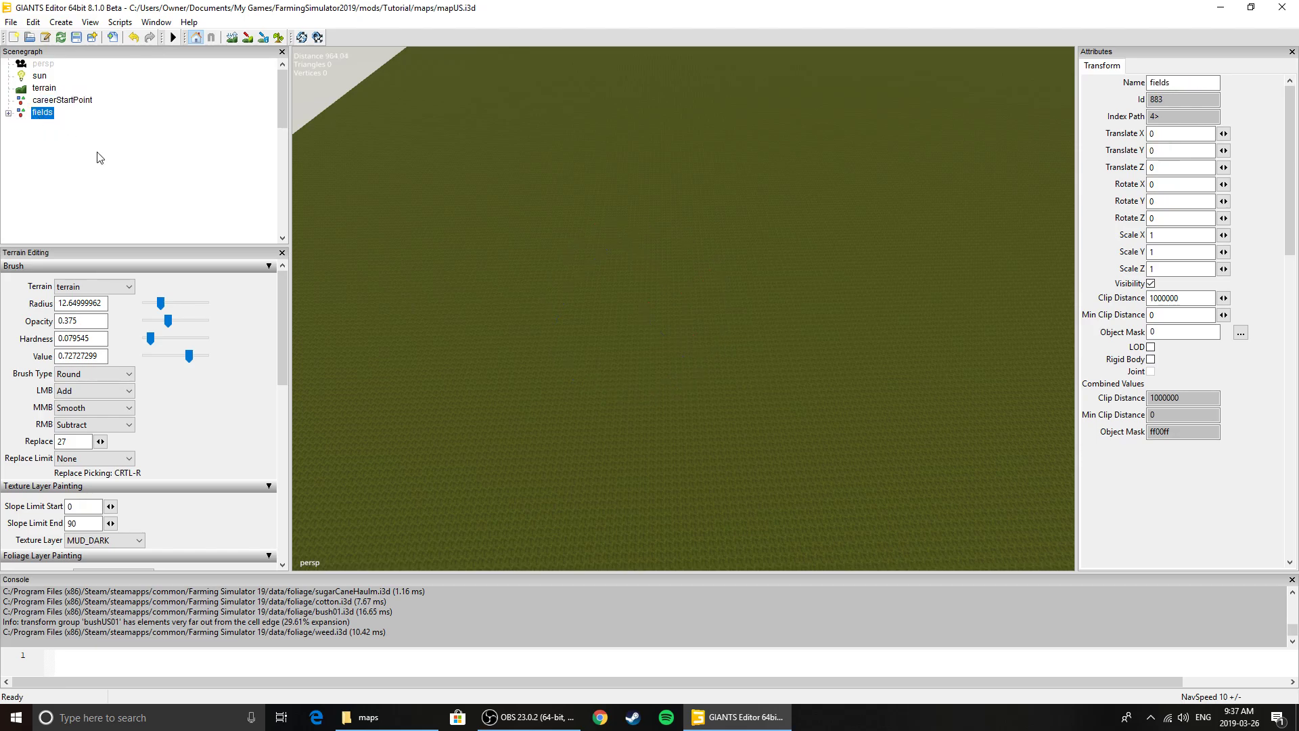
left_click_drag(540, 286, 549, 249, "alt")
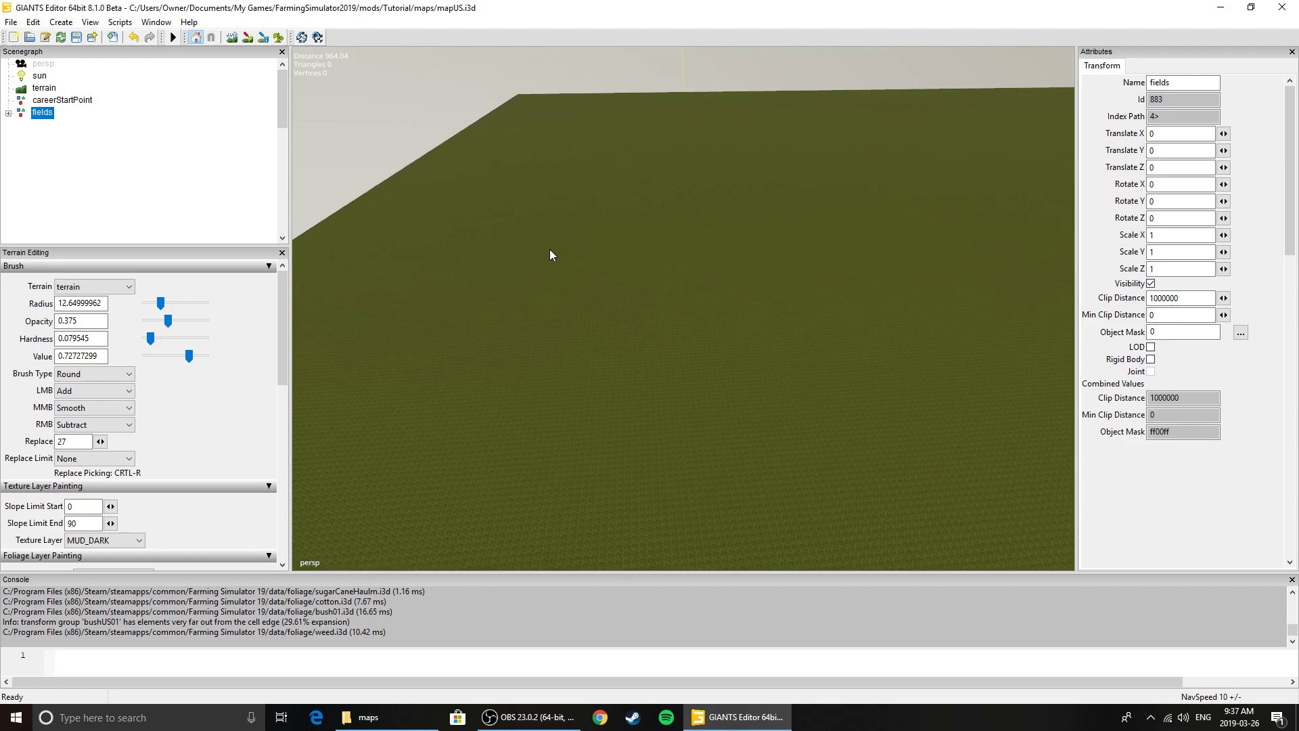
mouse_move(284, 280)
left_mouse_down()
mouse_move(286, 451)
mouse_move(286, 269)
left_mouse_up()
left_click(151, 25)
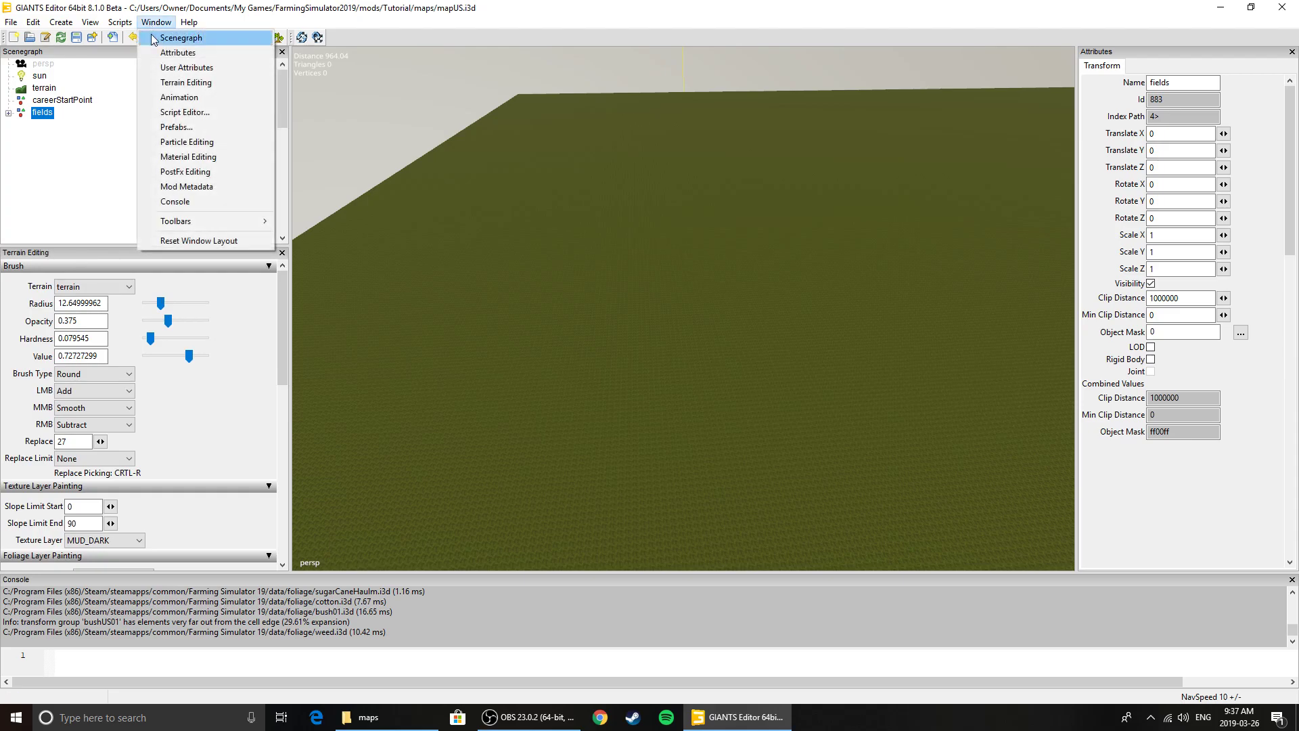
left_click(173, 84)
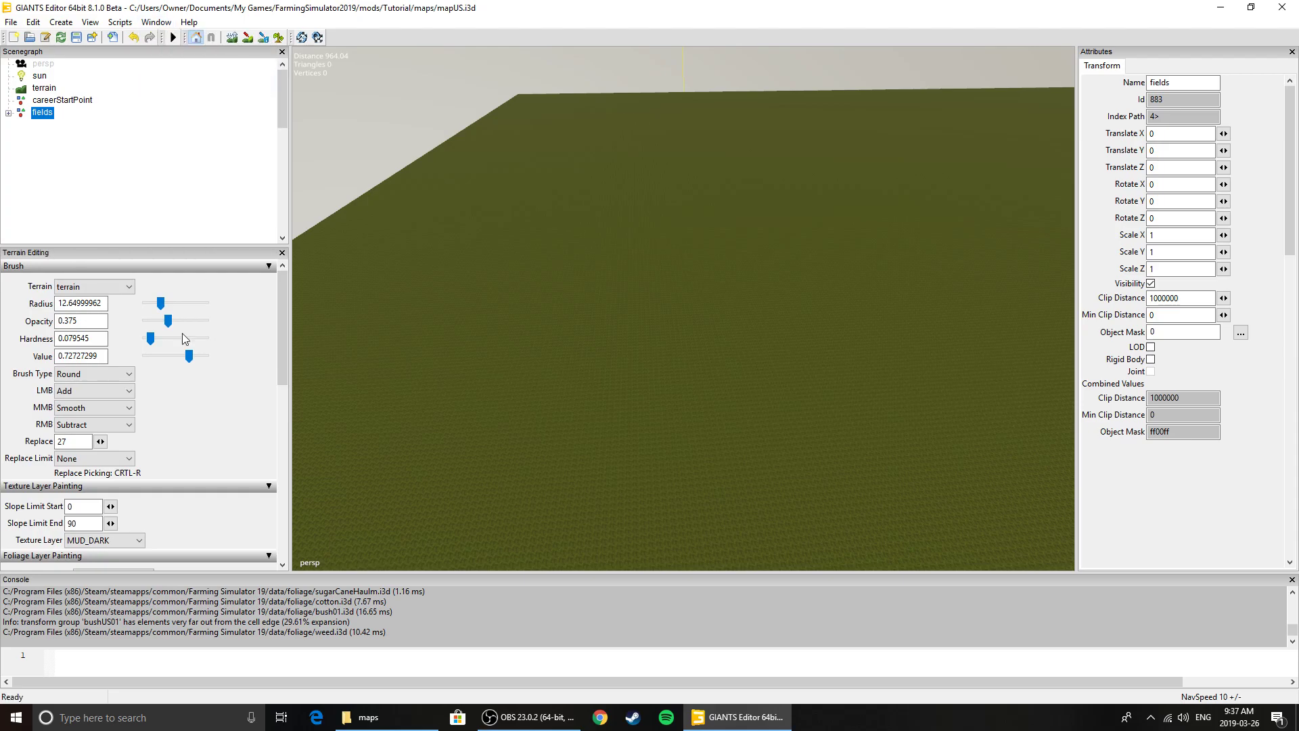
left_click(233, 38)
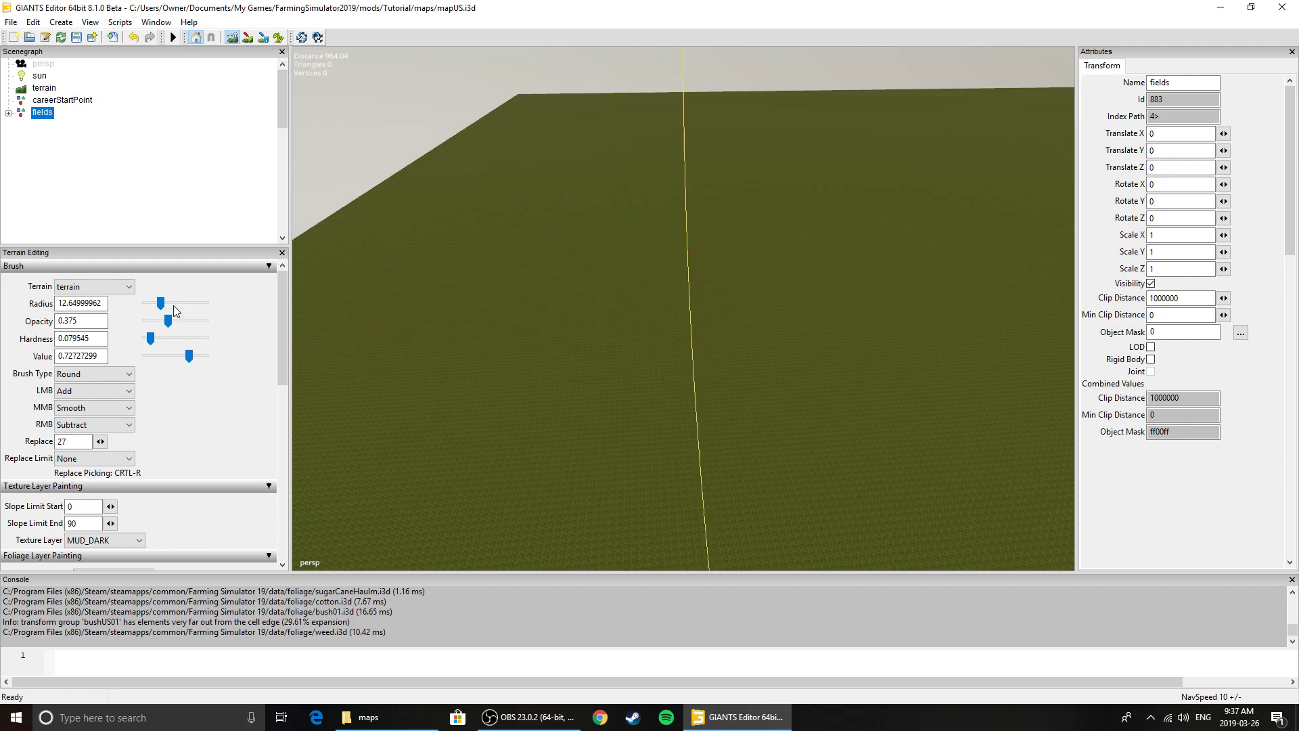
Set the brush radius to about 37.95 and raise a broad hill in the middle of the visible terrain
left_click_drag(161, 304, 196, 304)
scroll(675, 349, "down", 7)
scroll(674, 345, "up", 3)
scroll(636, 316, "down", 2)
mouse_move(608, 301)
left_mouse_down()
mouse_move(592, 295)
mouse_move(594, 330)
mouse_move(681, 338)
mouse_move(694, 278)
mouse_move(600, 283)
mouse_move(686, 475)
left_mouse_up()
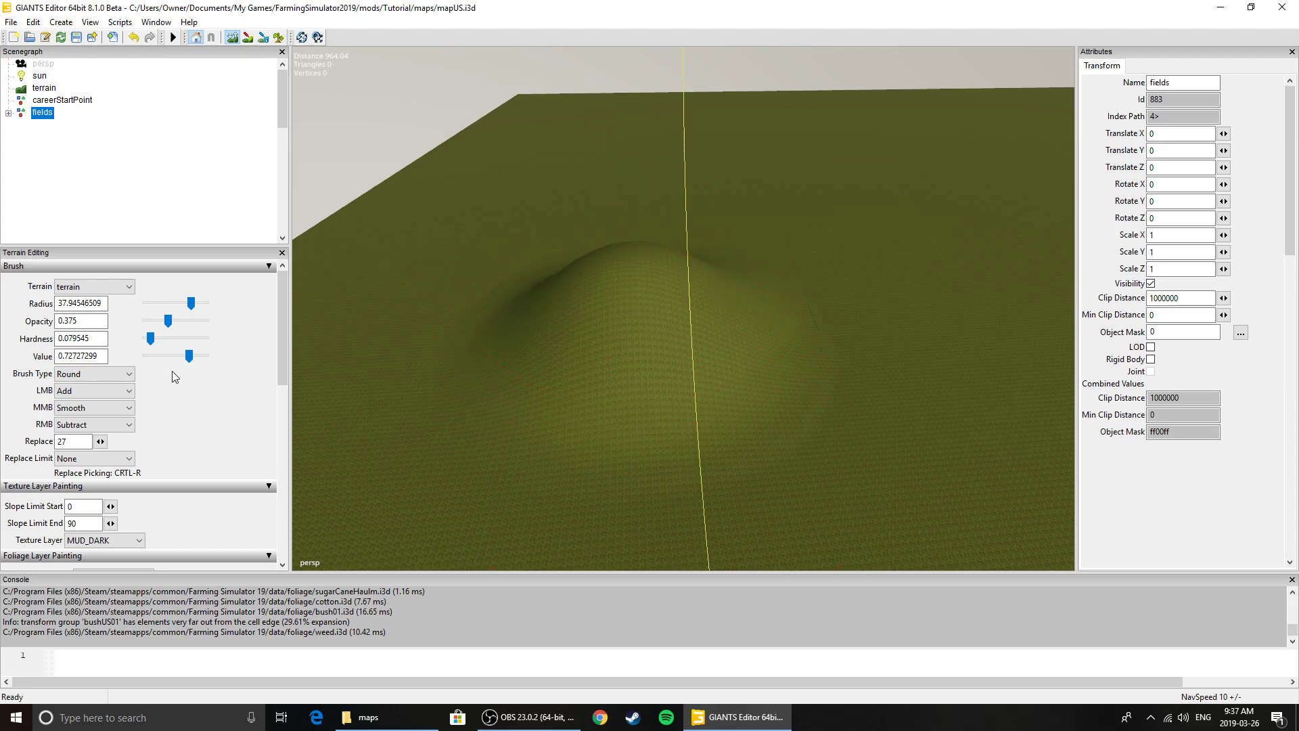
Set the LMB brush operation to Subtract and carve the hill down into a hollow
left_click(100, 390)
left_click(100, 406)
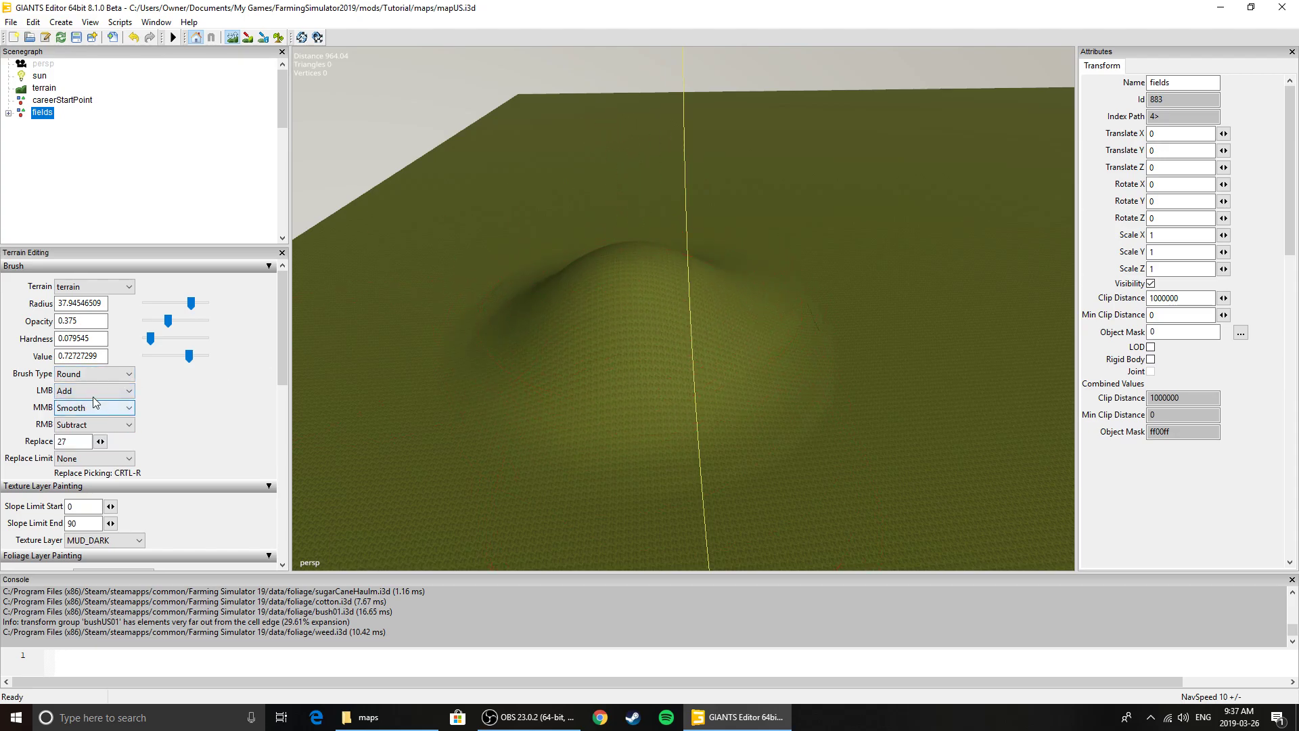
left_click(101, 390)
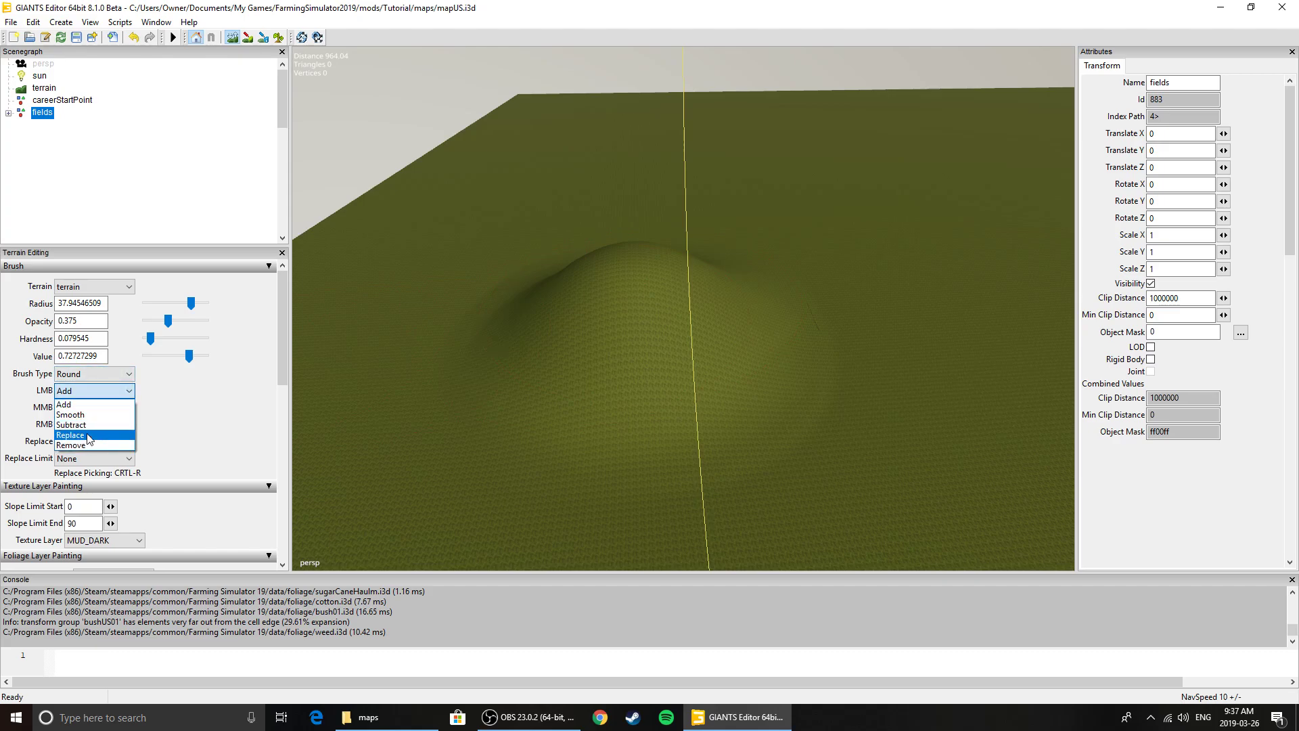
left_click(88, 425)
mouse_move(639, 313)
left_mouse_down()
mouse_move(601, 282)
mouse_move(666, 279)
mouse_move(632, 306)
mouse_move(660, 340)
mouse_move(644, 328)
mouse_move(567, 385)
left_mouse_up()
Set the LMB brush operation back to Add and rework the hollow in the hill with a short brush stroke
left_click(95, 390)
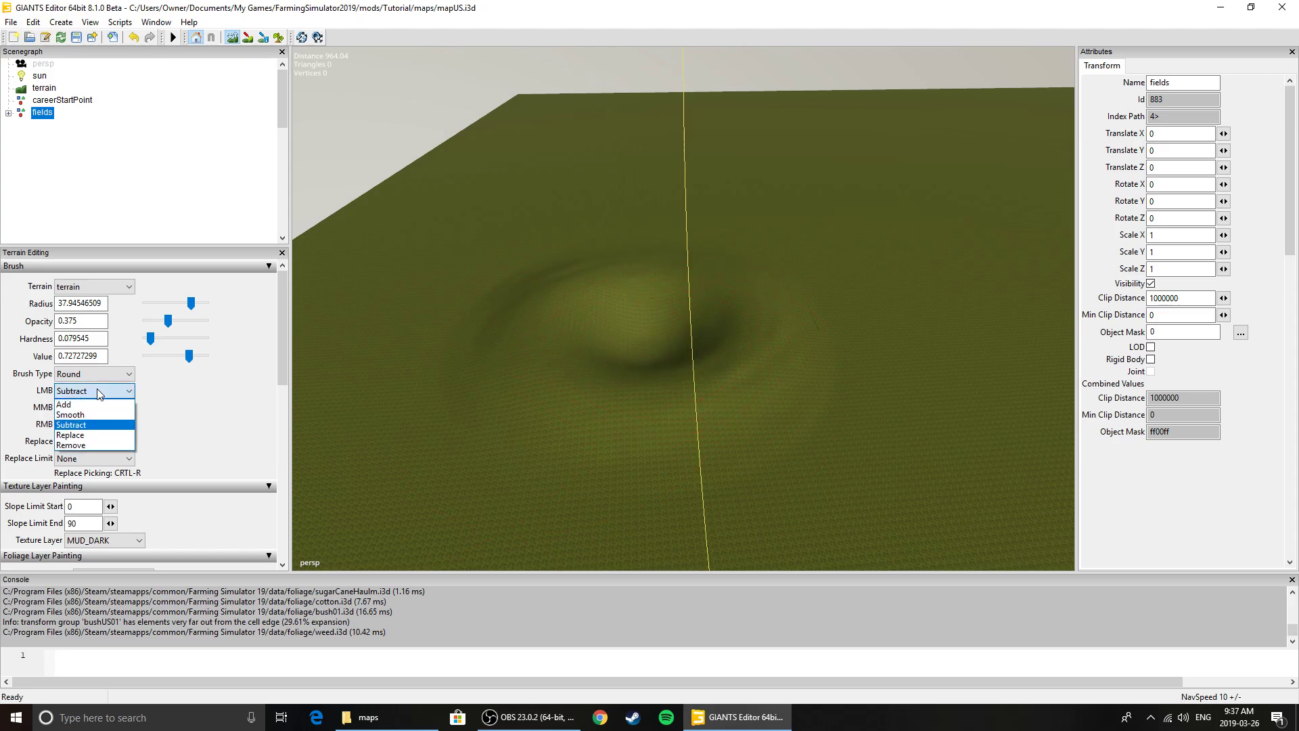
left_click(81, 403)
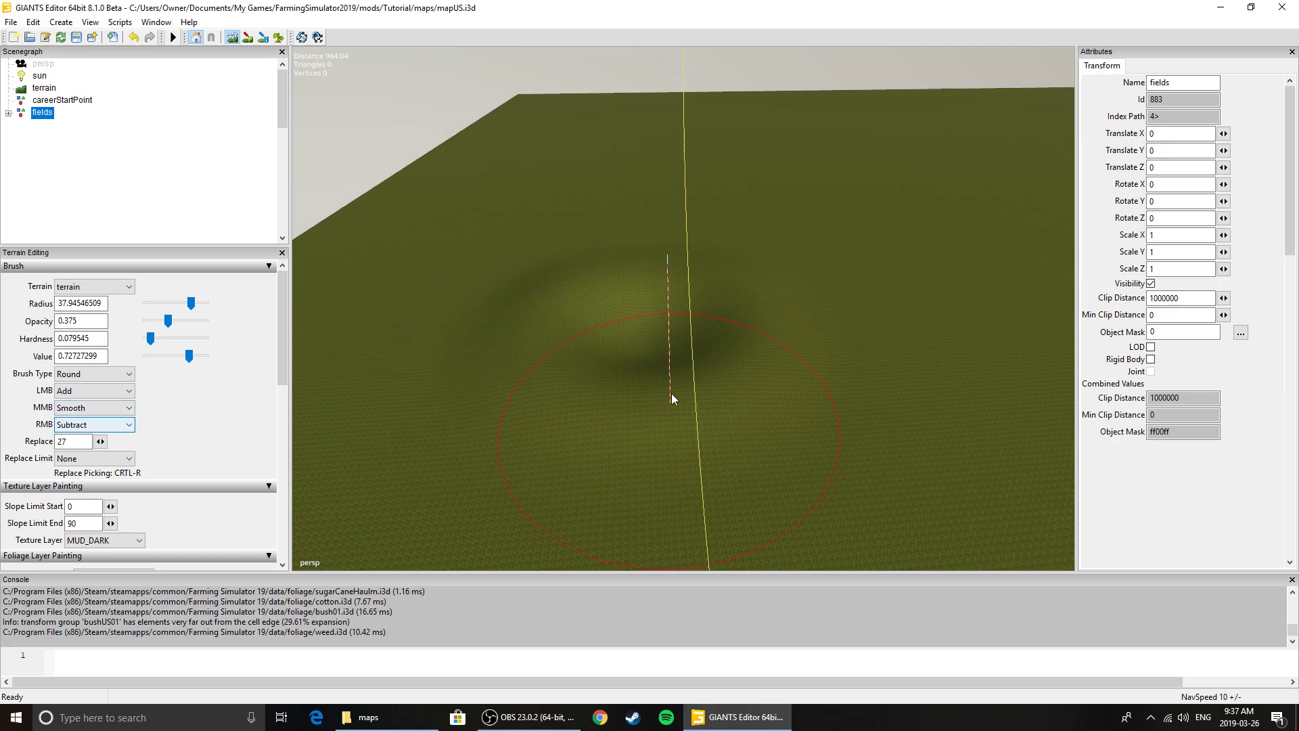
left_click_drag(652, 320, 662, 344)
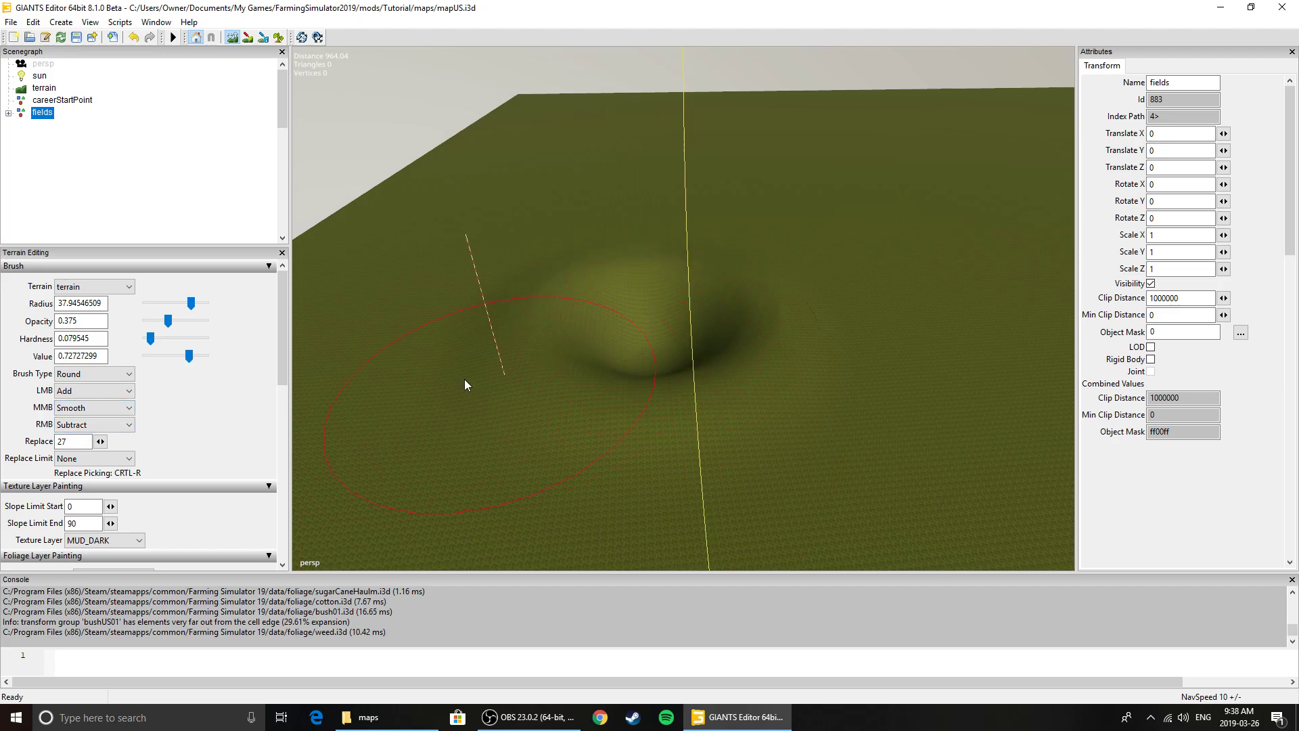
Set the LMB brush operation to Replace with a height of 30 and sculpt the terrain right of the hollow
left_click(95, 392)
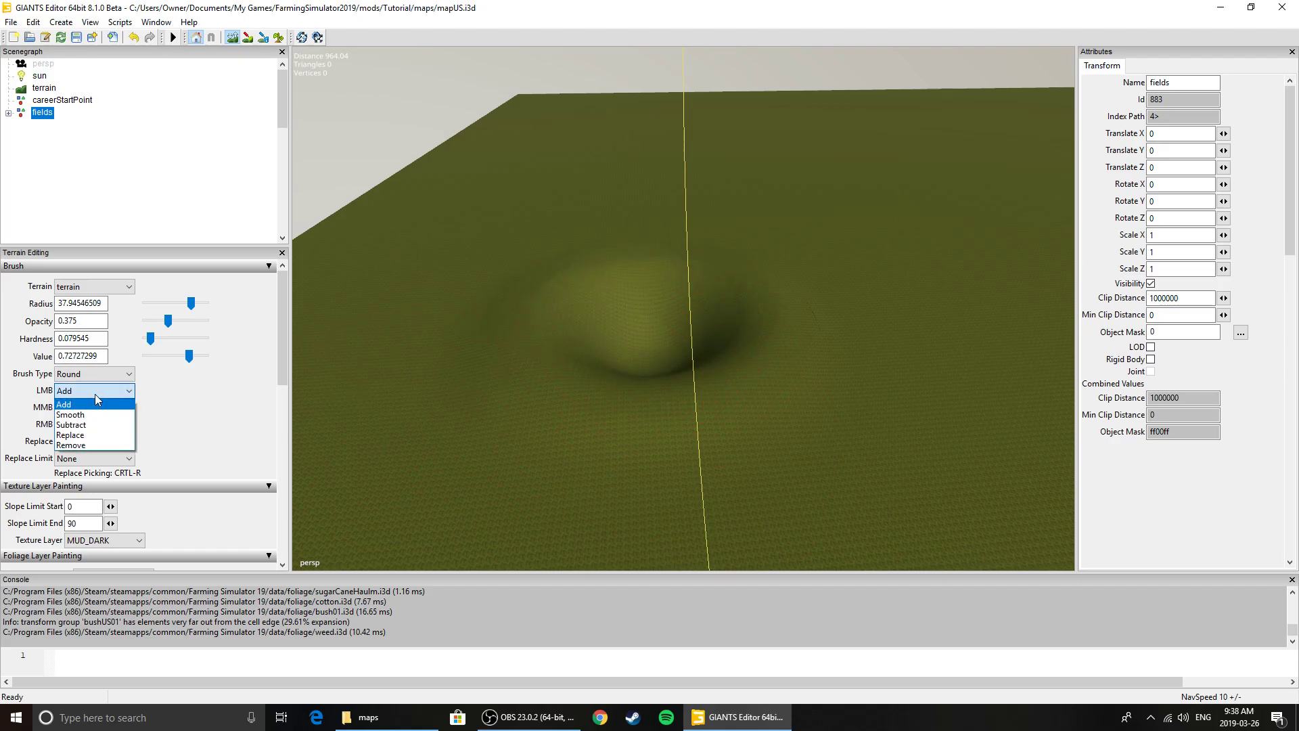
left_click(97, 440)
double_click(62, 441)
type("30")
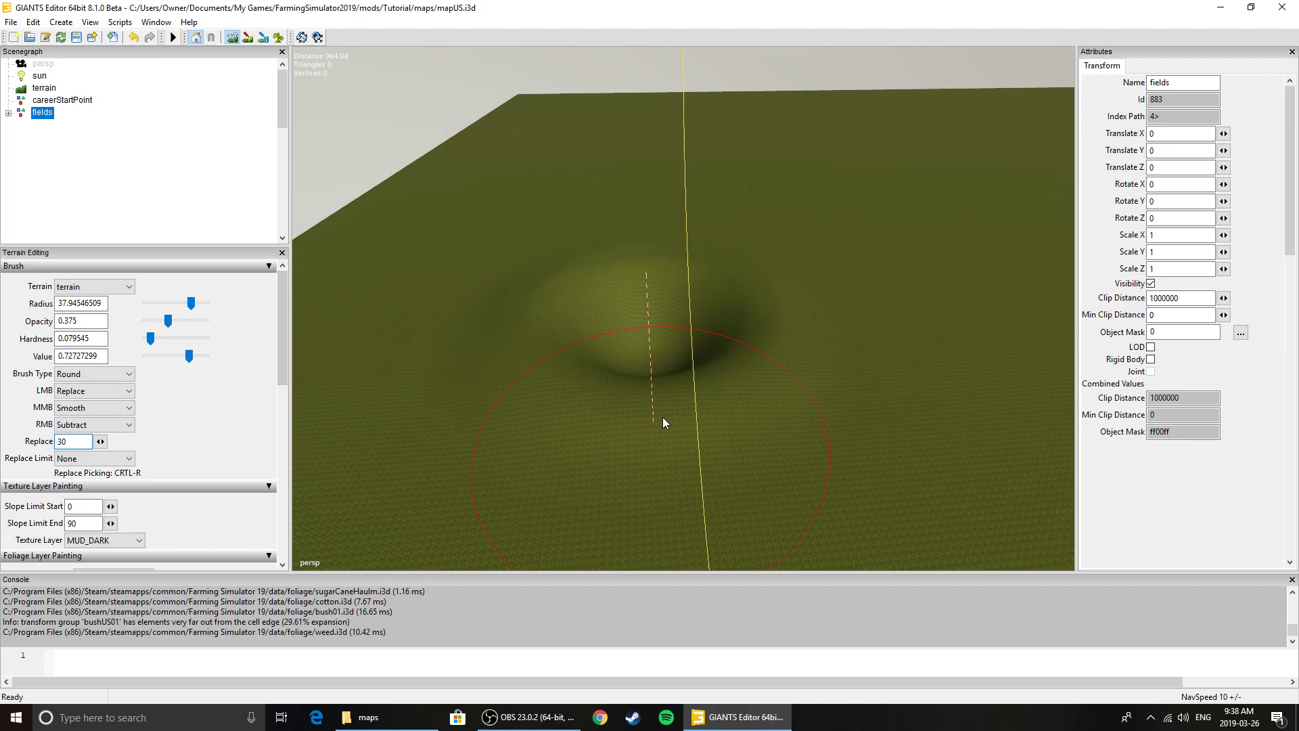
mouse_move(866, 285)
left_mouse_down()
mouse_move(879, 279)
mouse_move(900, 313)
mouse_move(918, 372)
mouse_move(873, 379)
mouse_move(909, 345)
mouse_move(891, 339)
mouse_move(882, 459)
mouse_move(887, 439)
mouse_move(840, 481)
mouse_move(805, 458)
mouse_move(858, 469)
mouse_move(933, 342)
mouse_move(848, 311)
mouse_move(883, 299)
left_mouse_up()
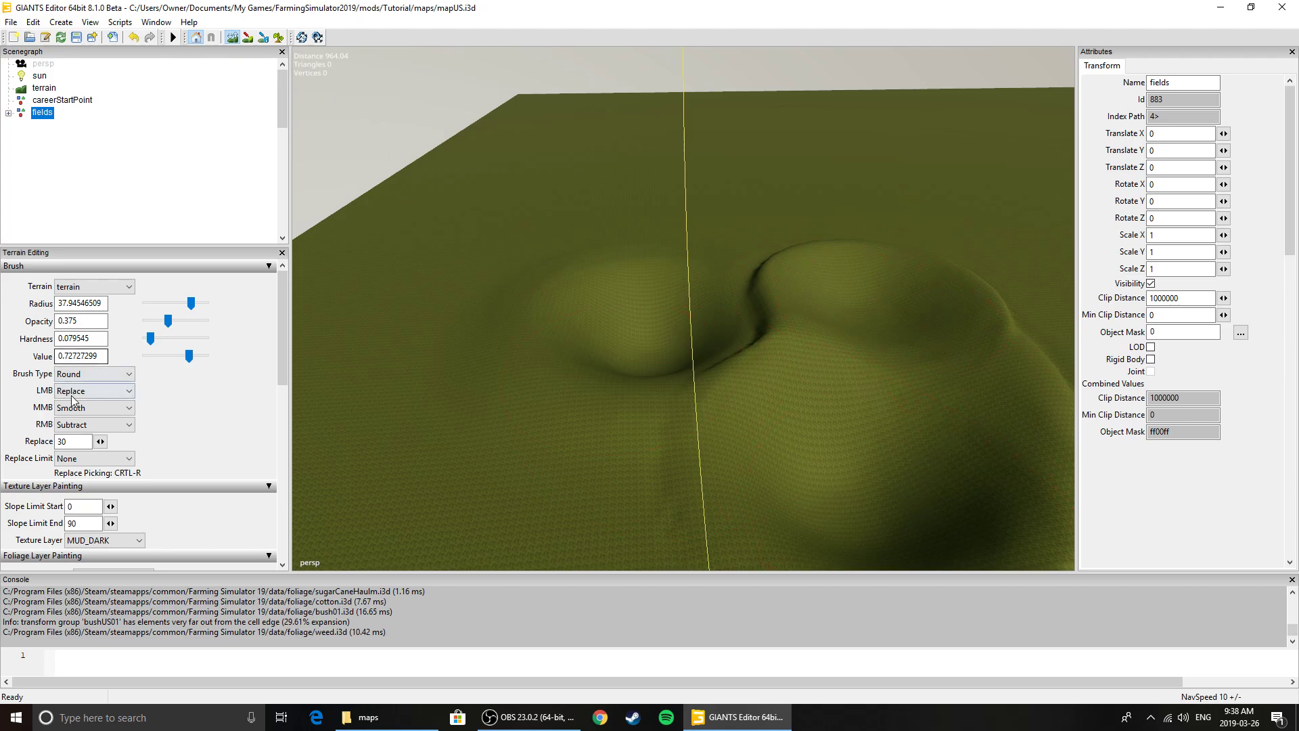
Enable brush noise with random seed 1173 and sculpt a raised area left of the hollow using Replace
left_click_drag(278, 357, 279, 513)
left_click(268, 401)
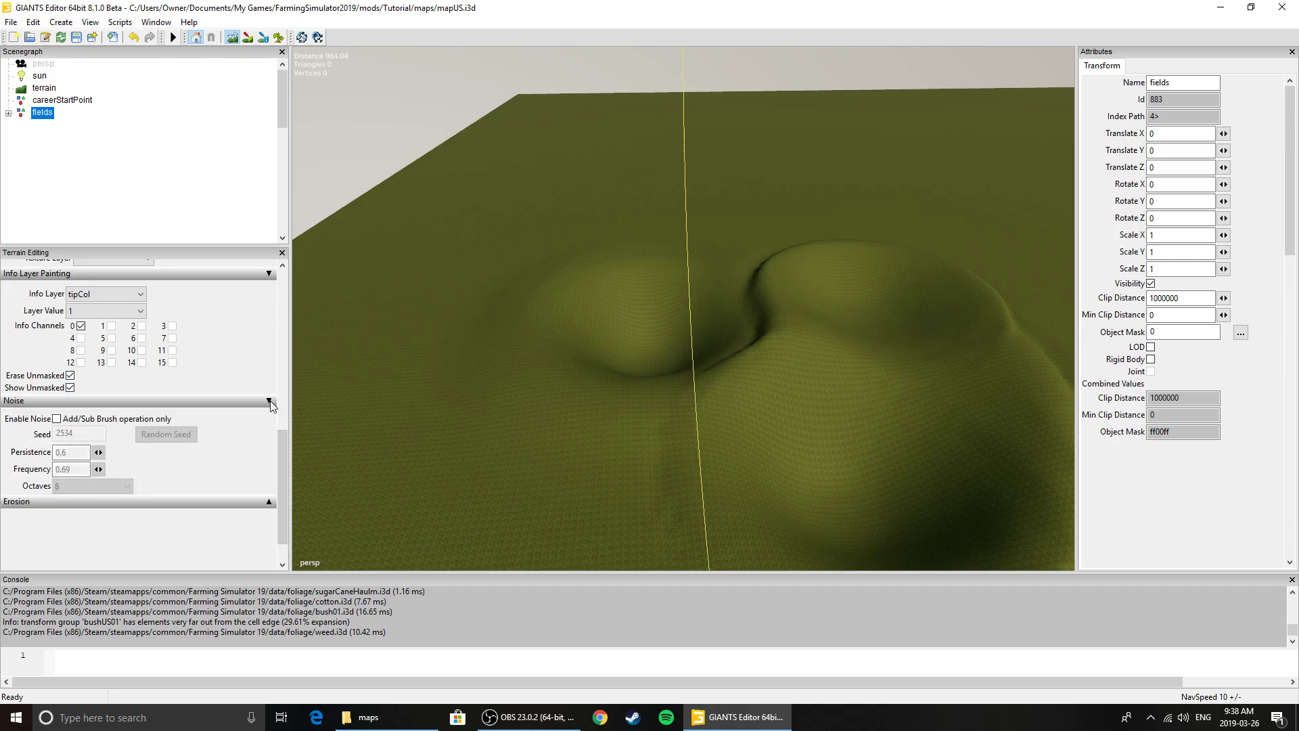
left_click(62, 419)
left_click(177, 437)
left_click(178, 438)
left_click(178, 439)
left_click(178, 438)
left_click(178, 438)
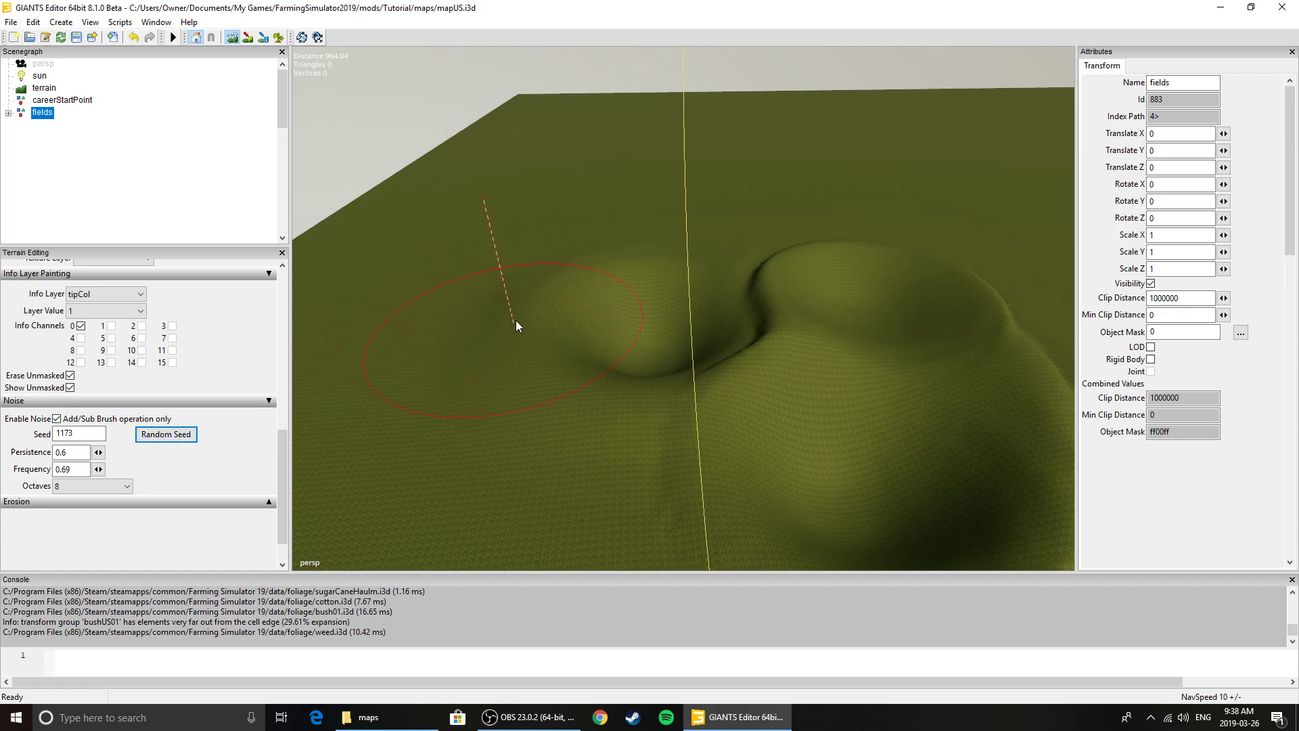
left_click_drag(492, 307, 464, 322)
Set the brush hardness to about 0.52 and sculpt over the raised area left of the hollow again
left_click_drag(283, 457, 286, 291)
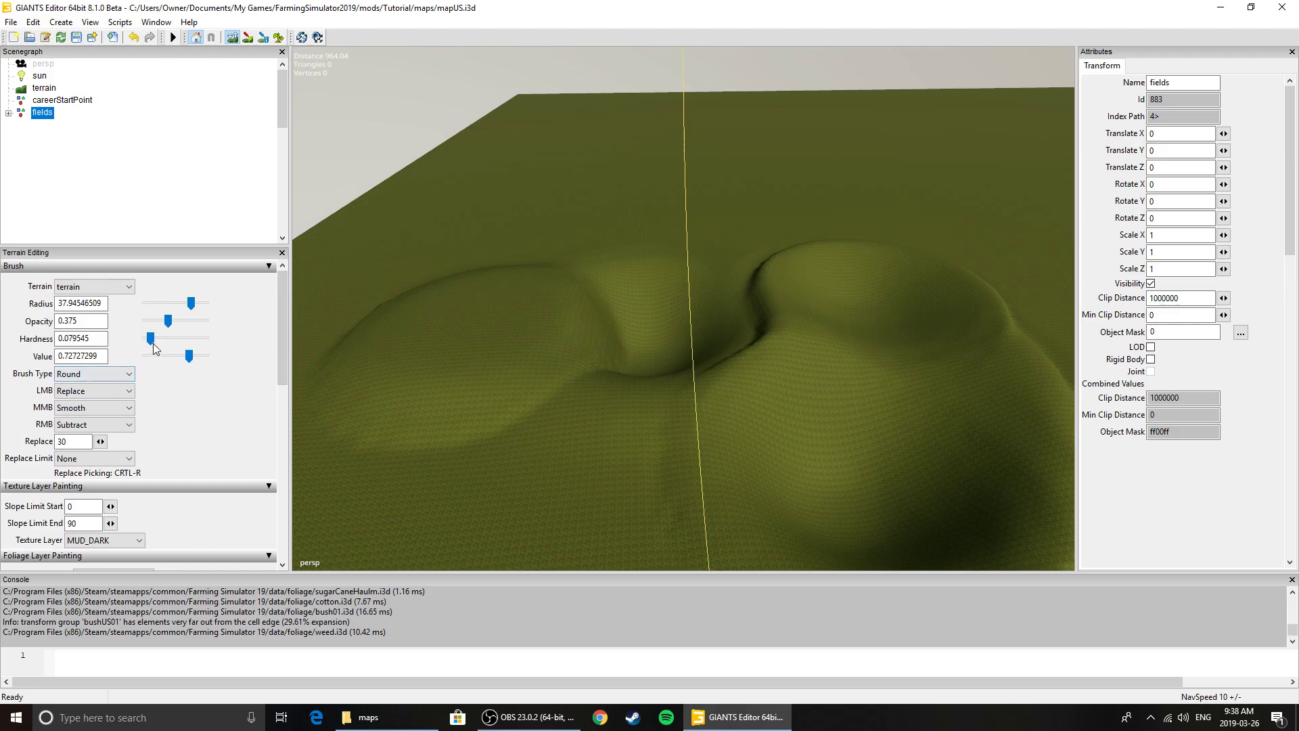
left_click_drag(151, 339, 178, 338)
left_click_drag(331, 349, 473, 319)
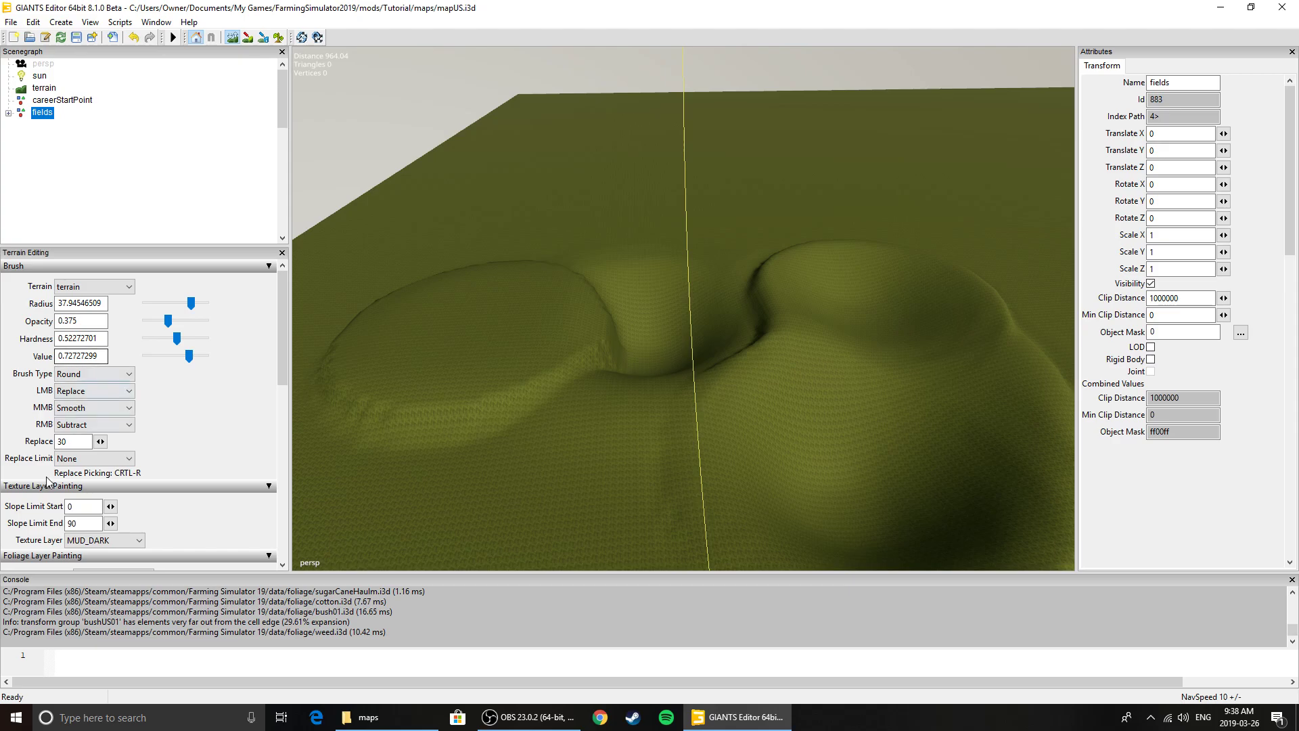
Set the LMB brush operation to Add and sculpt noisy terrain over the mounds and the area behind the hollow
left_click(102, 390)
left_click(112, 412)
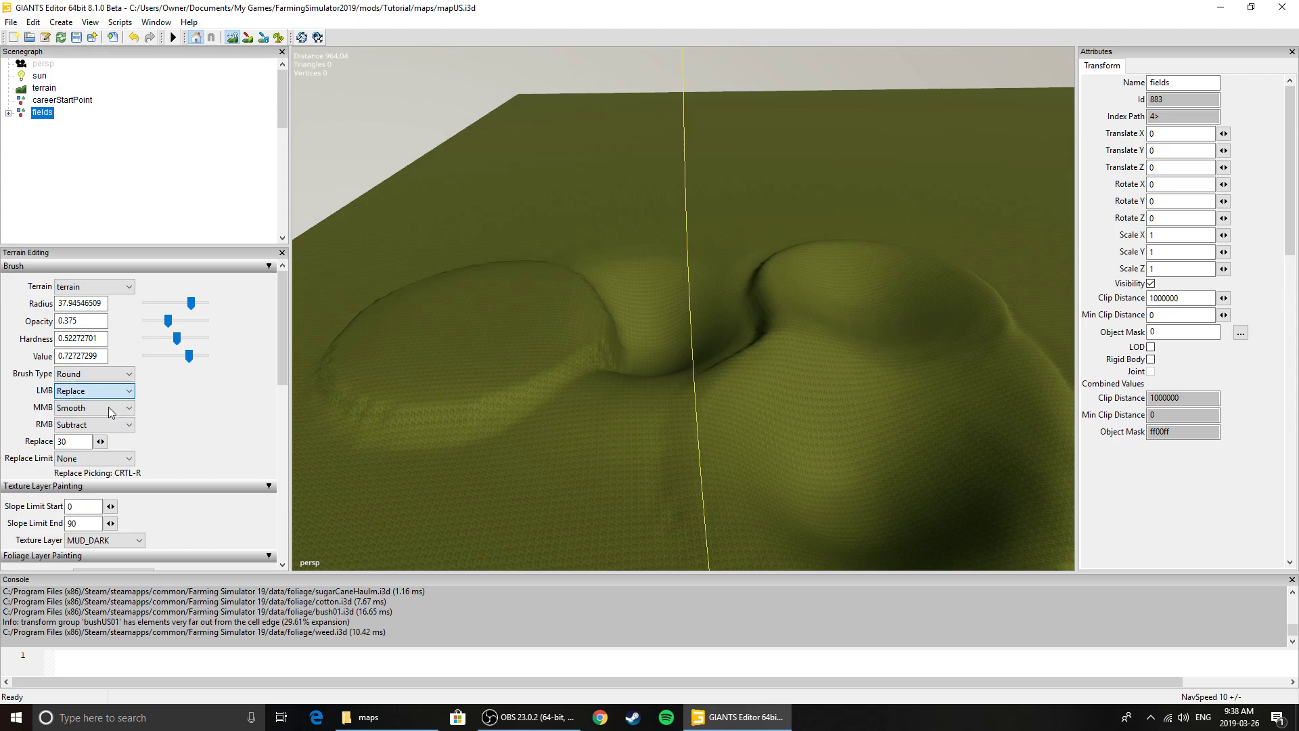
left_click(471, 314)
mouse_move(717, 416)
left_mouse_down()
mouse_move(915, 392)
mouse_move(900, 309)
mouse_move(765, 256)
mouse_move(588, 247)
left_mouse_up()
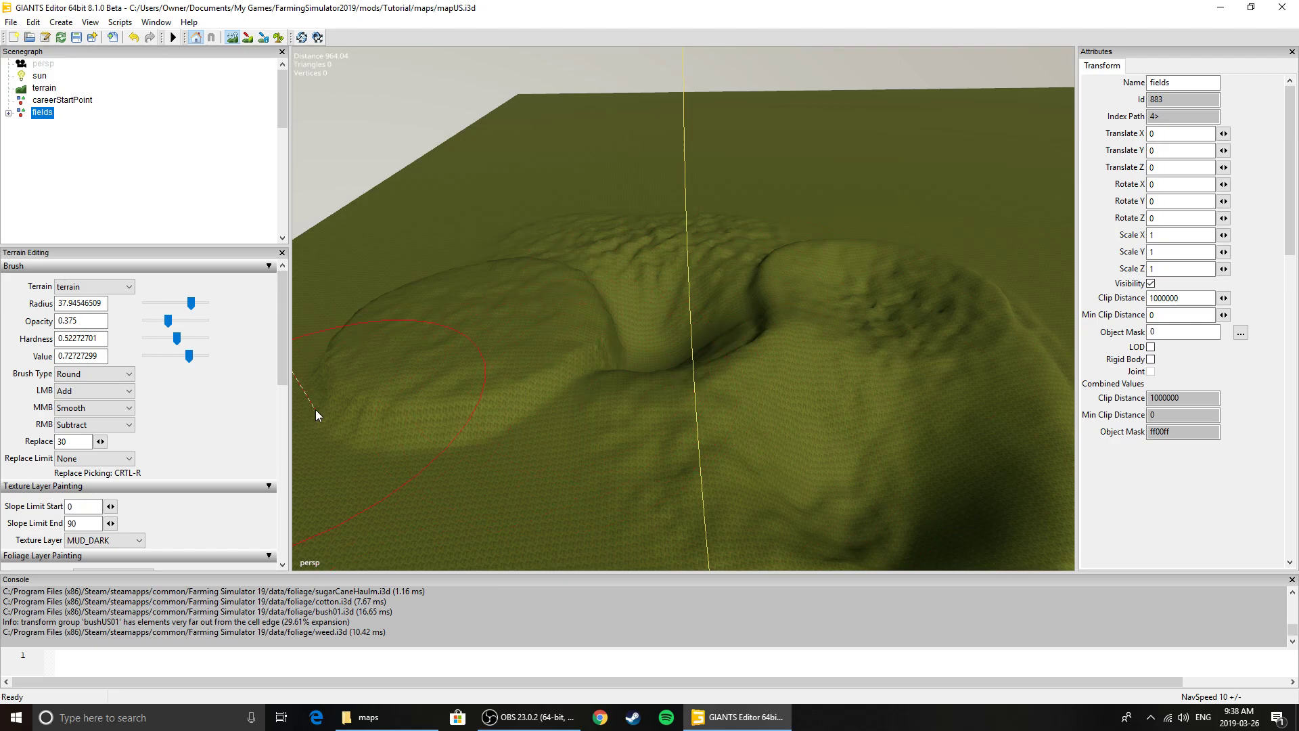
Set the noise octaves to 2 and sculpt rough noise across the foreground and the mounds
left_click_drag(285, 364, 281, 526)
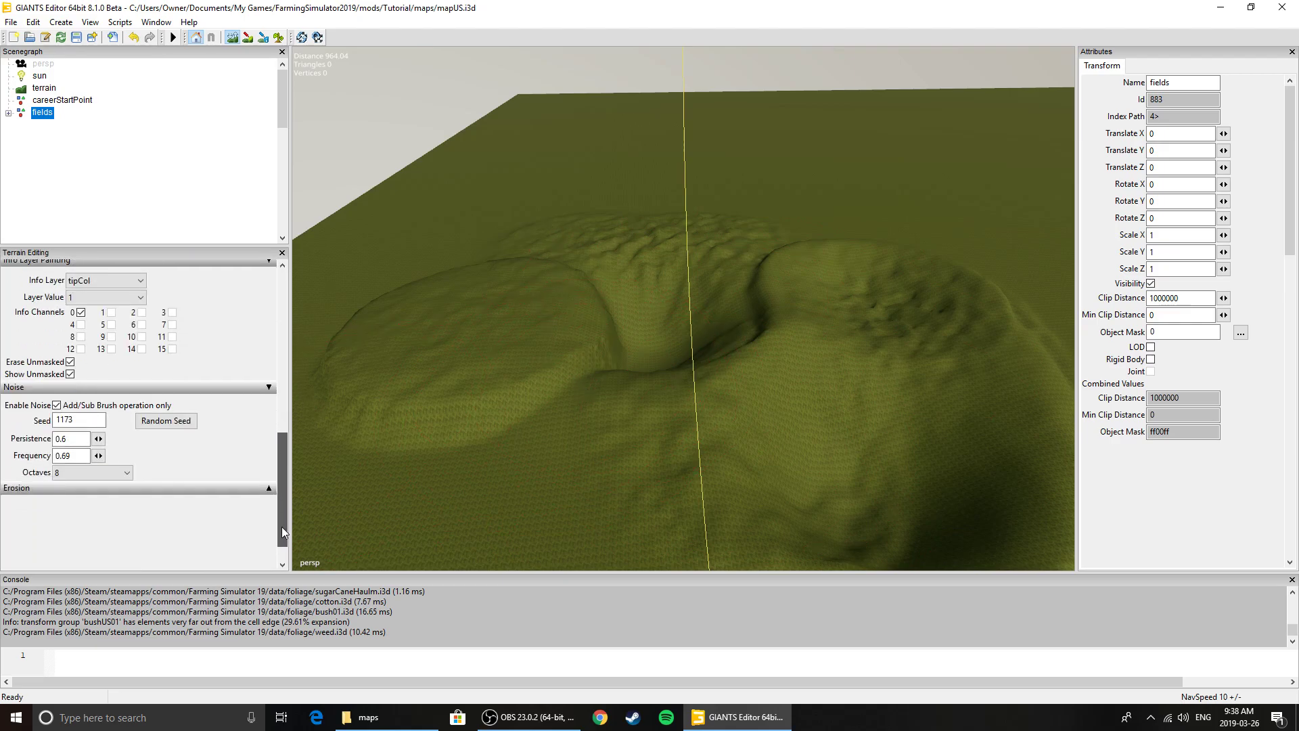
left_click(68, 475)
left_click(74, 496)
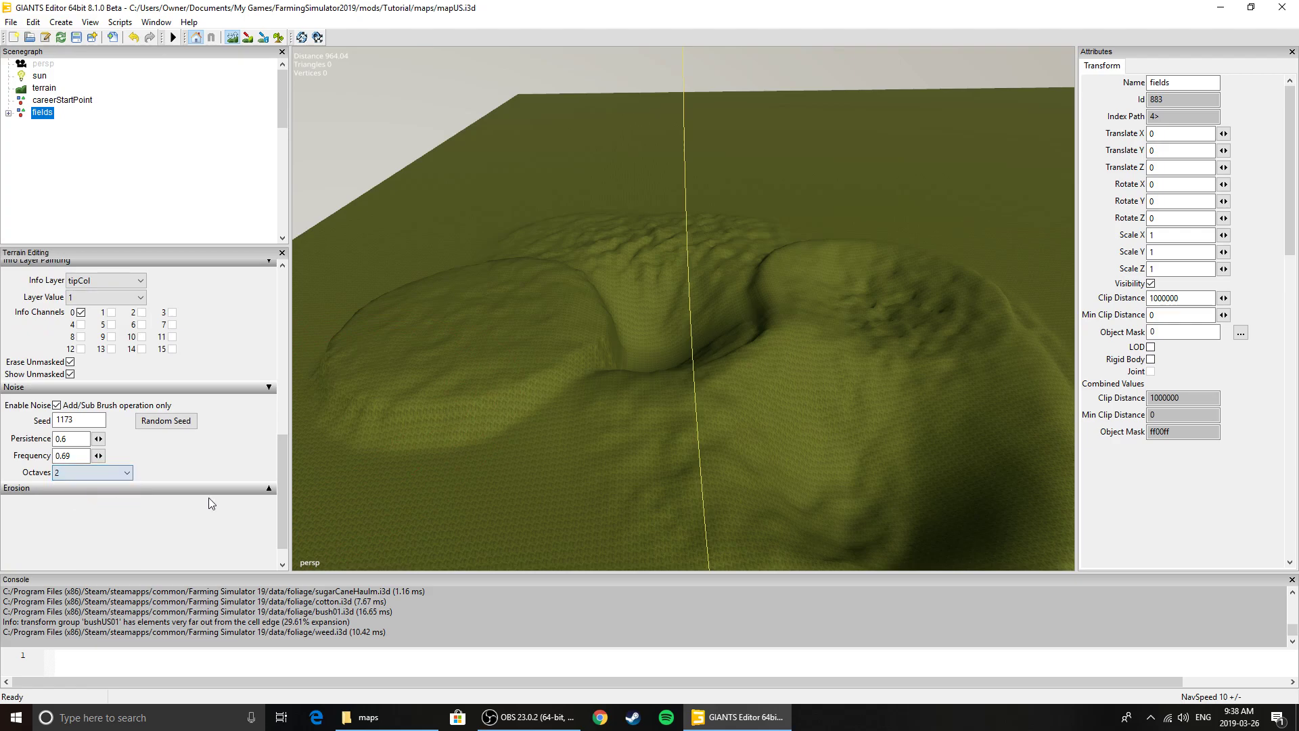
left_click_drag(551, 459, 530, 446)
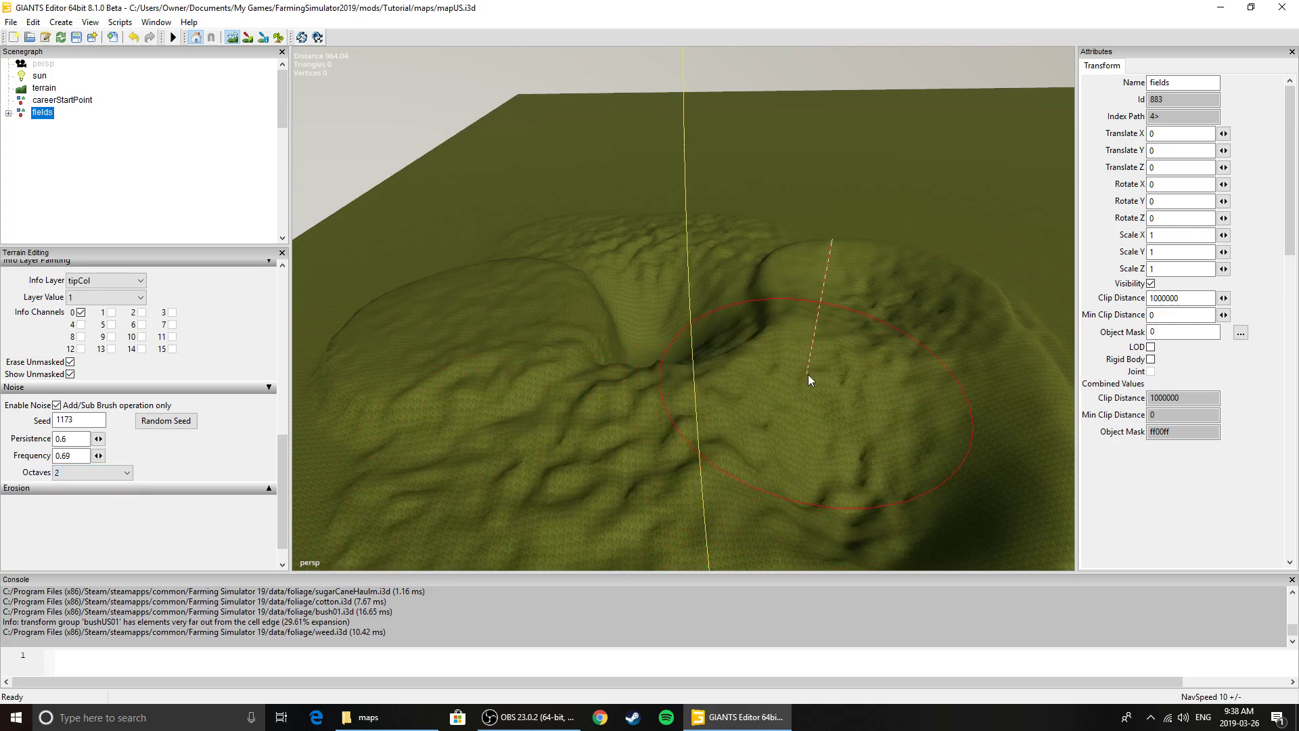
mouse_move(824, 278)
left_mouse_down()
mouse_move(698, 234)
mouse_move(534, 263)
mouse_move(506, 372)
left_mouse_up()
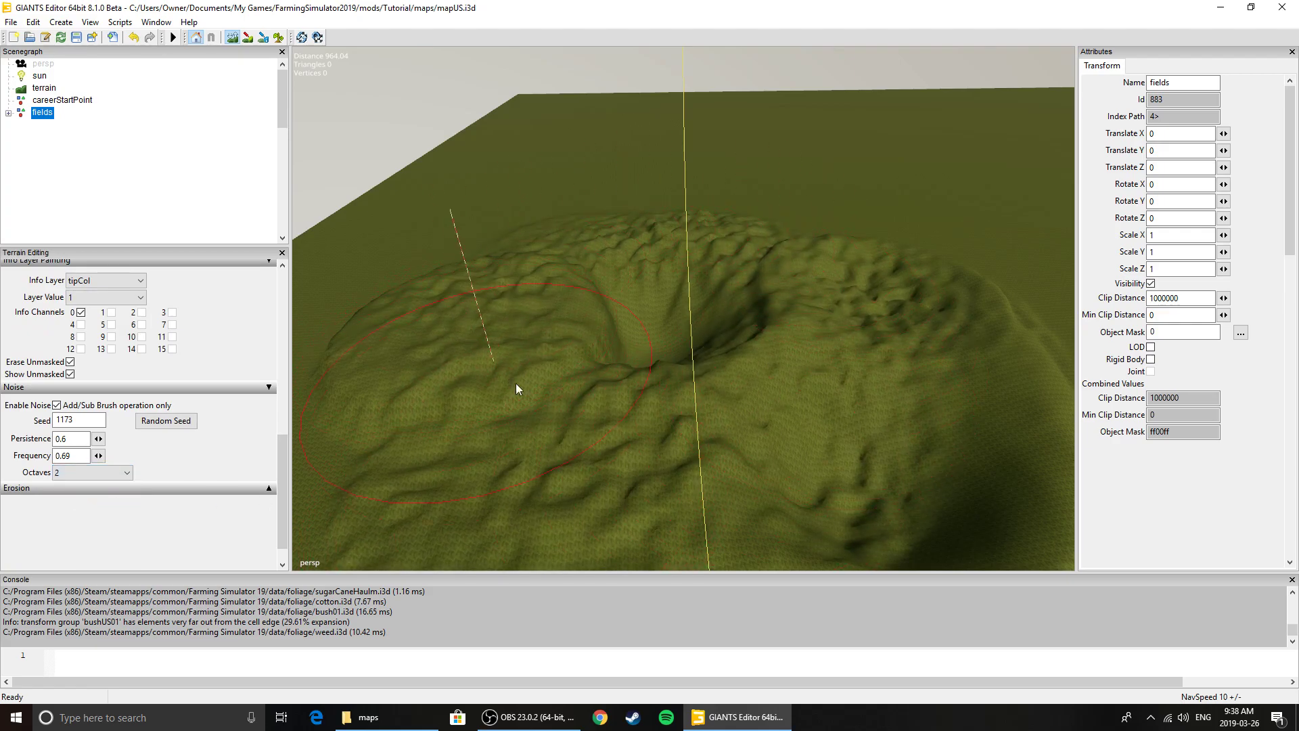
Undo the noise strokes sculpted with 2 octaves
key("ctrl+z")
key("ctrl+z")
key("ctrl+z")
key("ctrl+z")
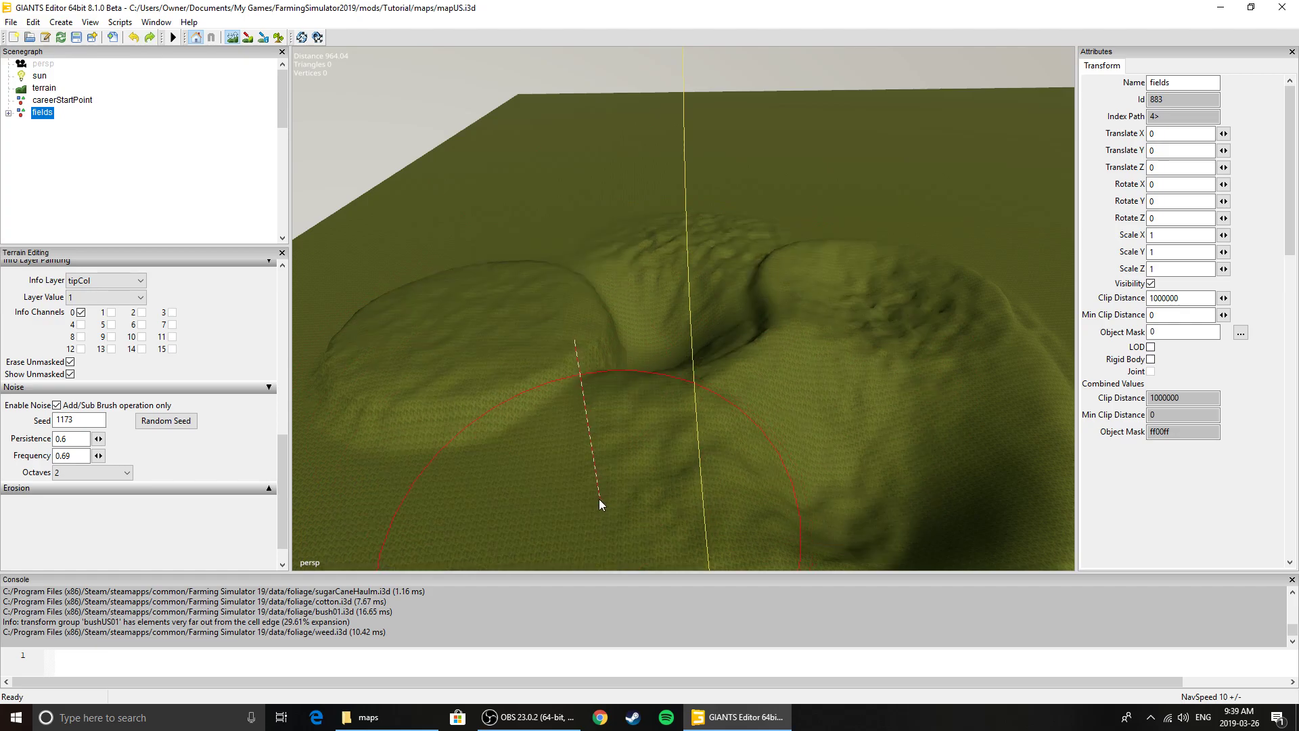
Set the noise octaves to 8 with random seed 1582 and sculpt rough noise onto the left mound
left_click(108, 472)
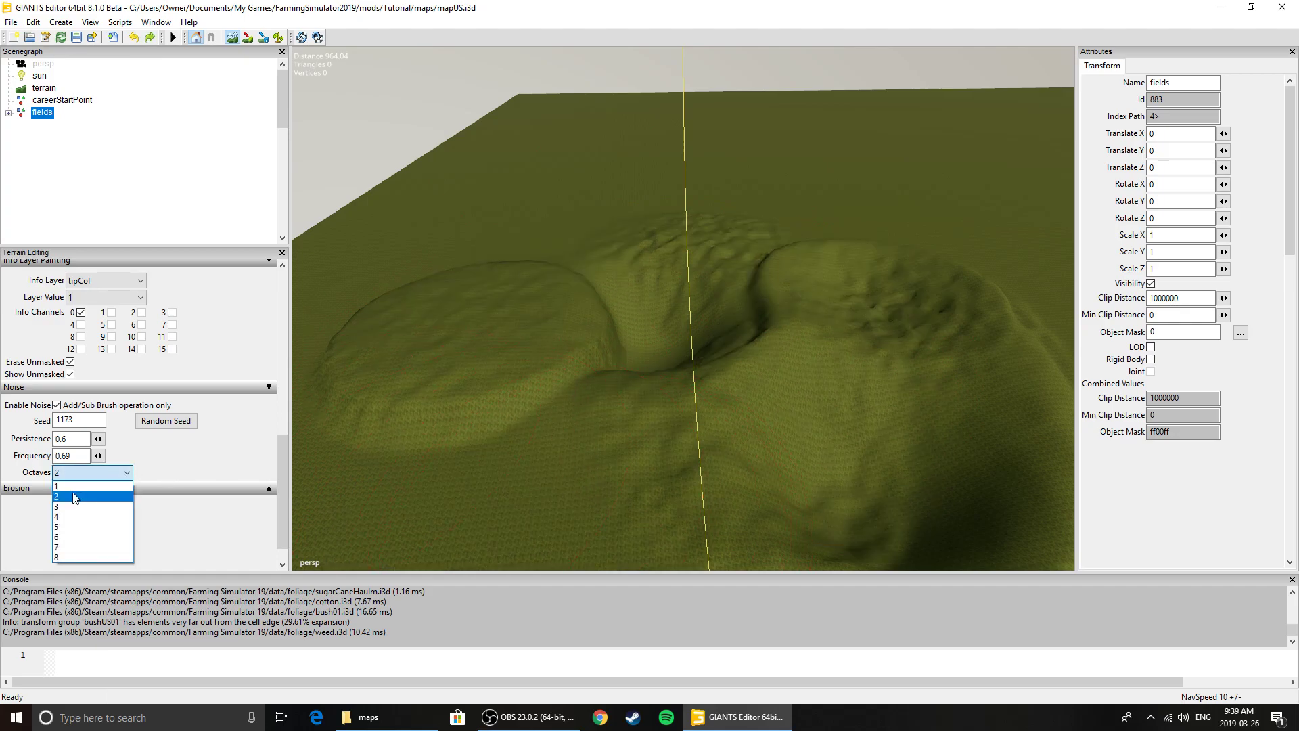
left_click(69, 556)
left_click(177, 426)
left_click(181, 421)
left_click(195, 420)
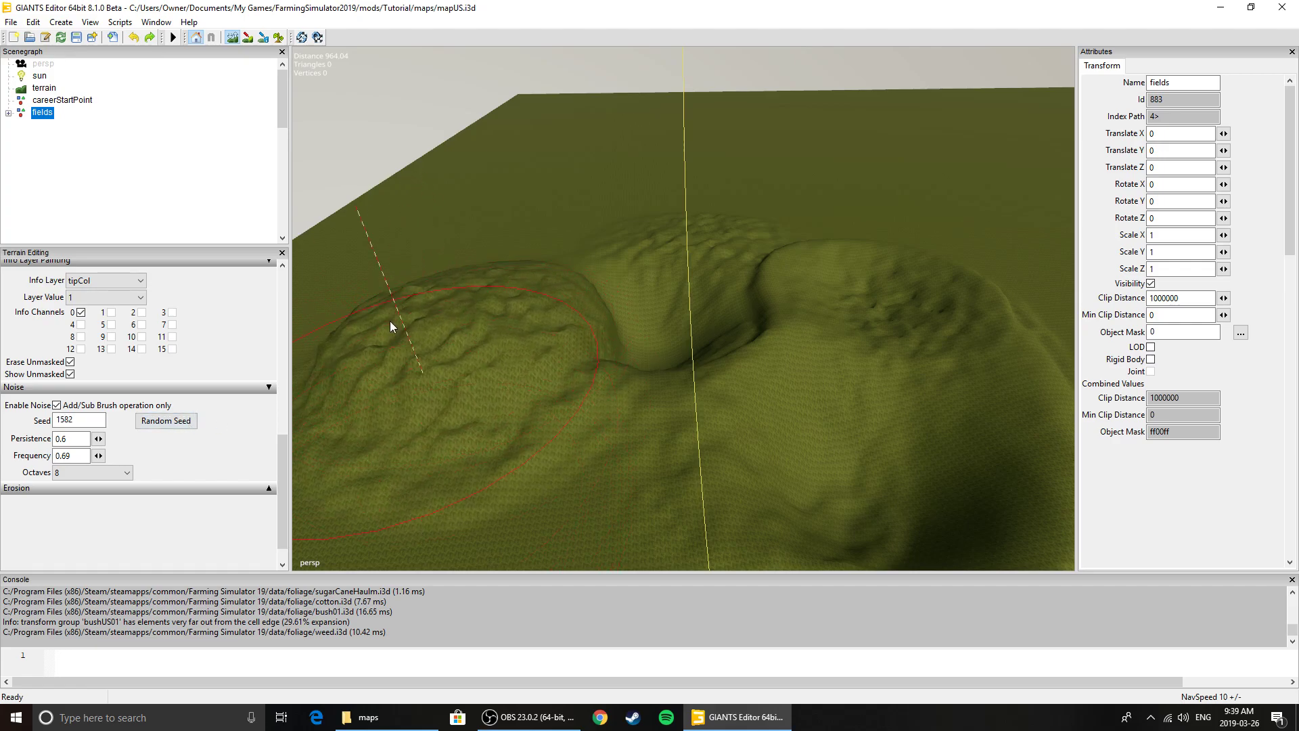
Set the brush value to 1 and raise a small noisy hill behind the left mound
left_click_drag(282, 483, 291, 293)
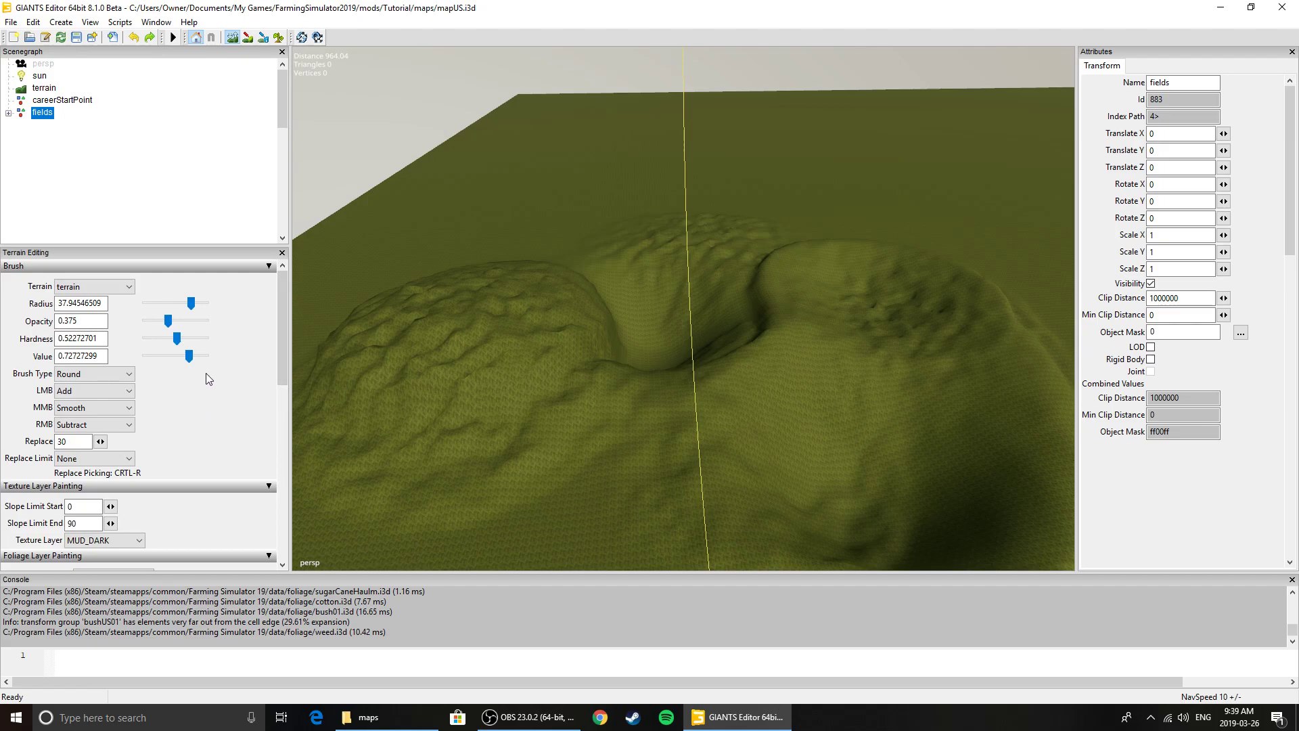
left_click_drag(189, 356, 158, 353)
left_click_drag(157, 356, 207, 356)
mouse_move(558, 218)
left_mouse_down()
mouse_move(589, 203)
mouse_move(575, 206)
left_mouse_up()
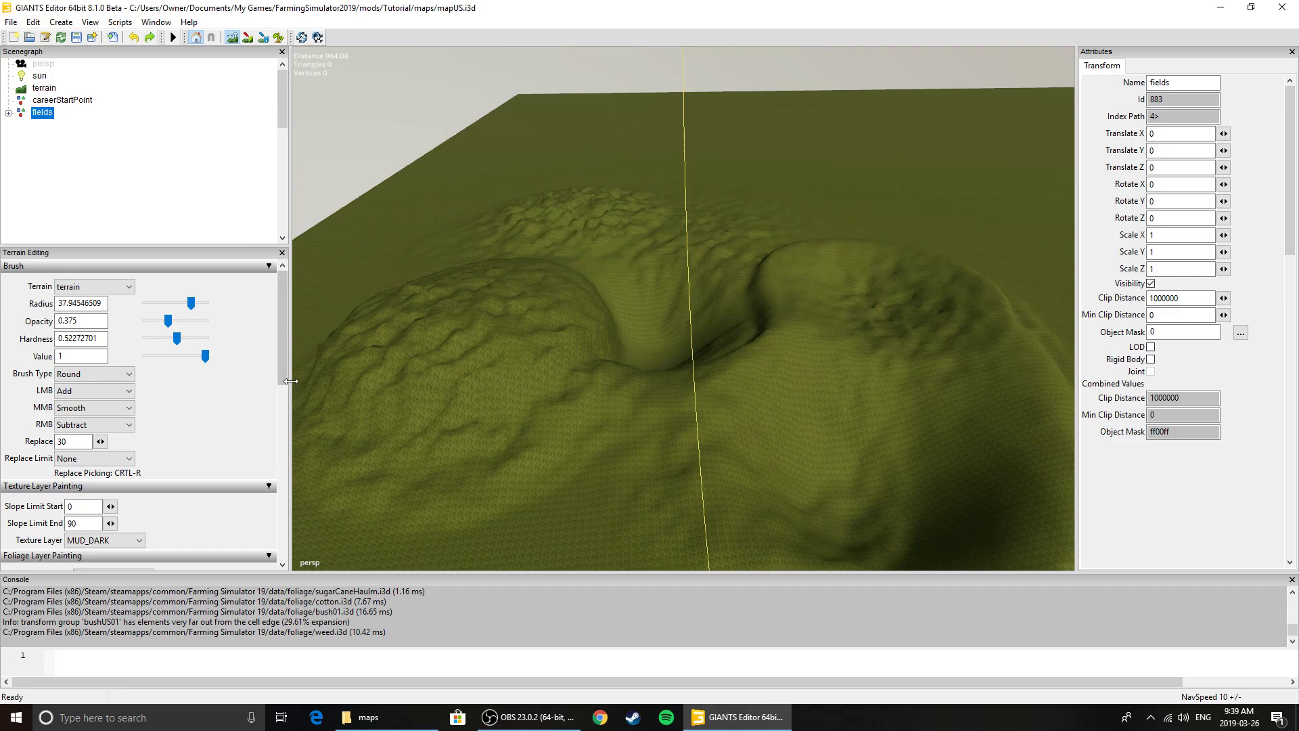
Smooth the rough noise out of all the sculpted mounds
scroll(285, 388, "down", 10)
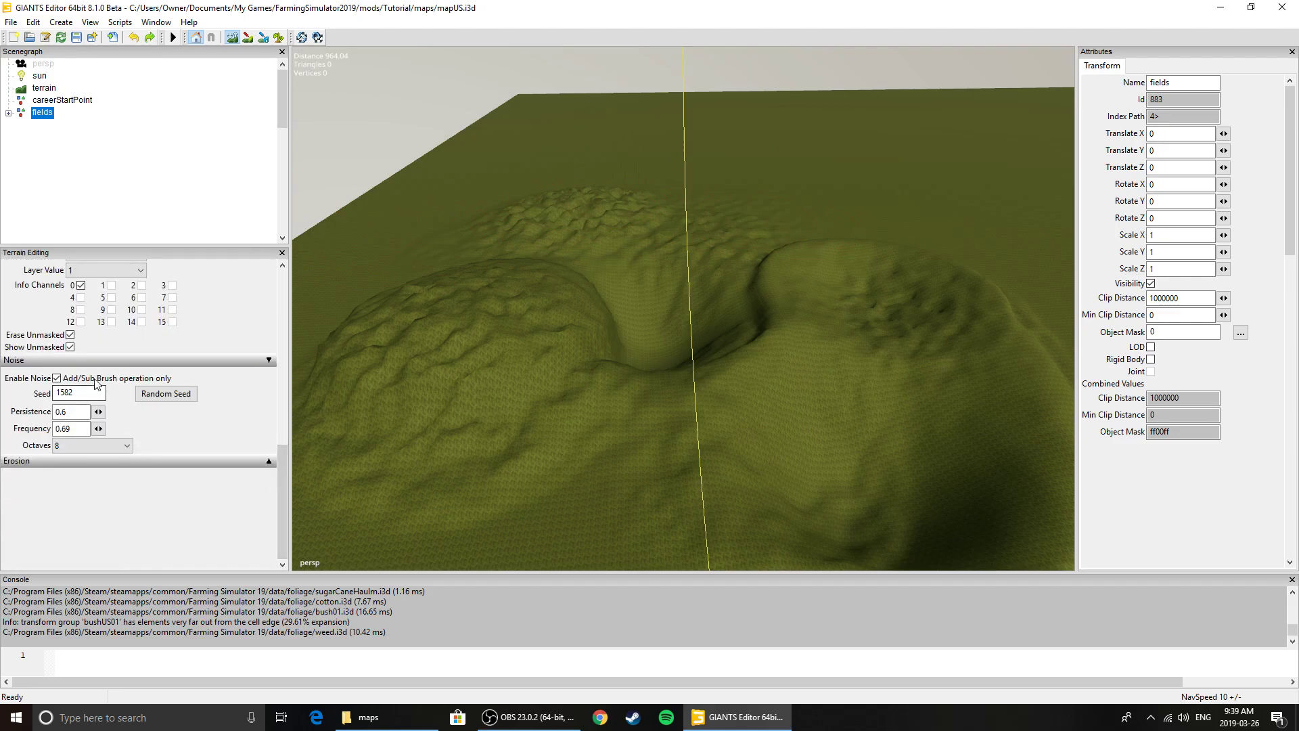
left_click_drag(284, 541, 323, 278)
mouse_move(458, 322)
middle_mouse_down()
mouse_move(481, 343)
mouse_move(575, 224)
middle_mouse_up()
middle_click_drag(874, 315, 843, 519)
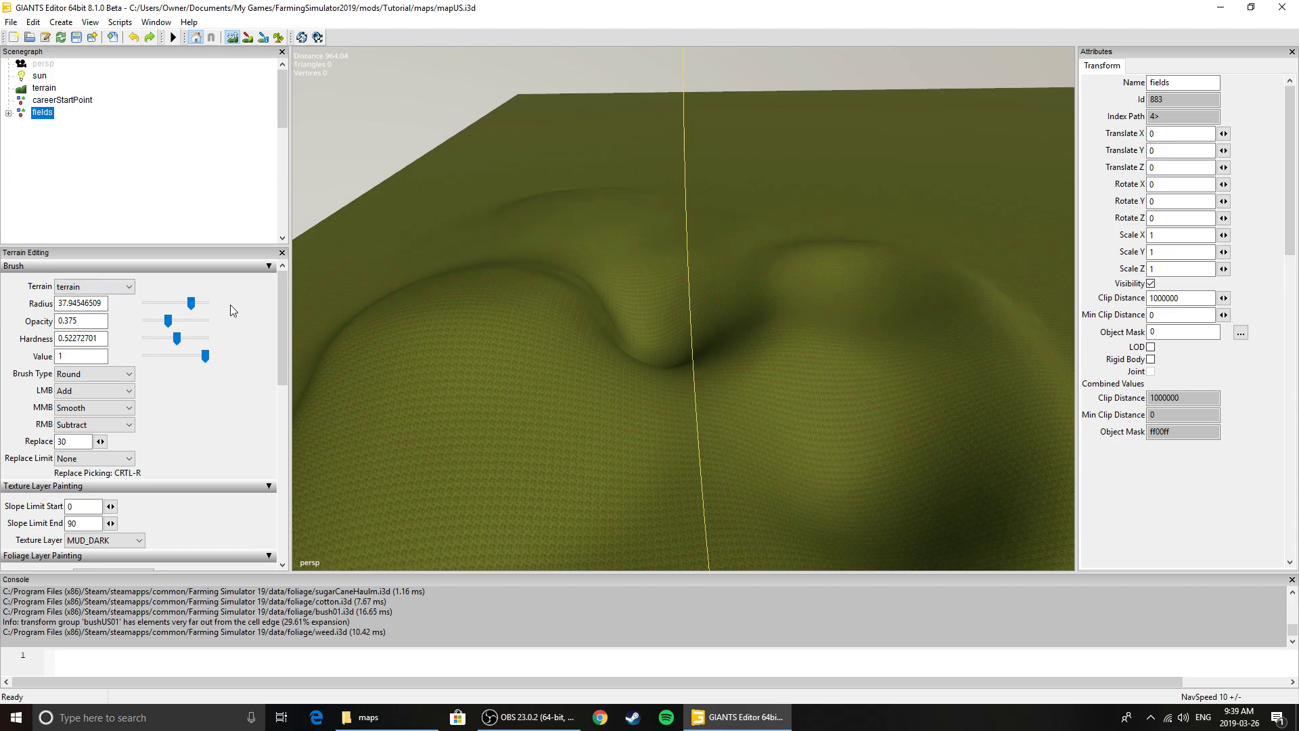
Set the brush type to Square and sculpt across the mounds to fill in the hollow between them
left_click_drag(278, 307, 280, 334)
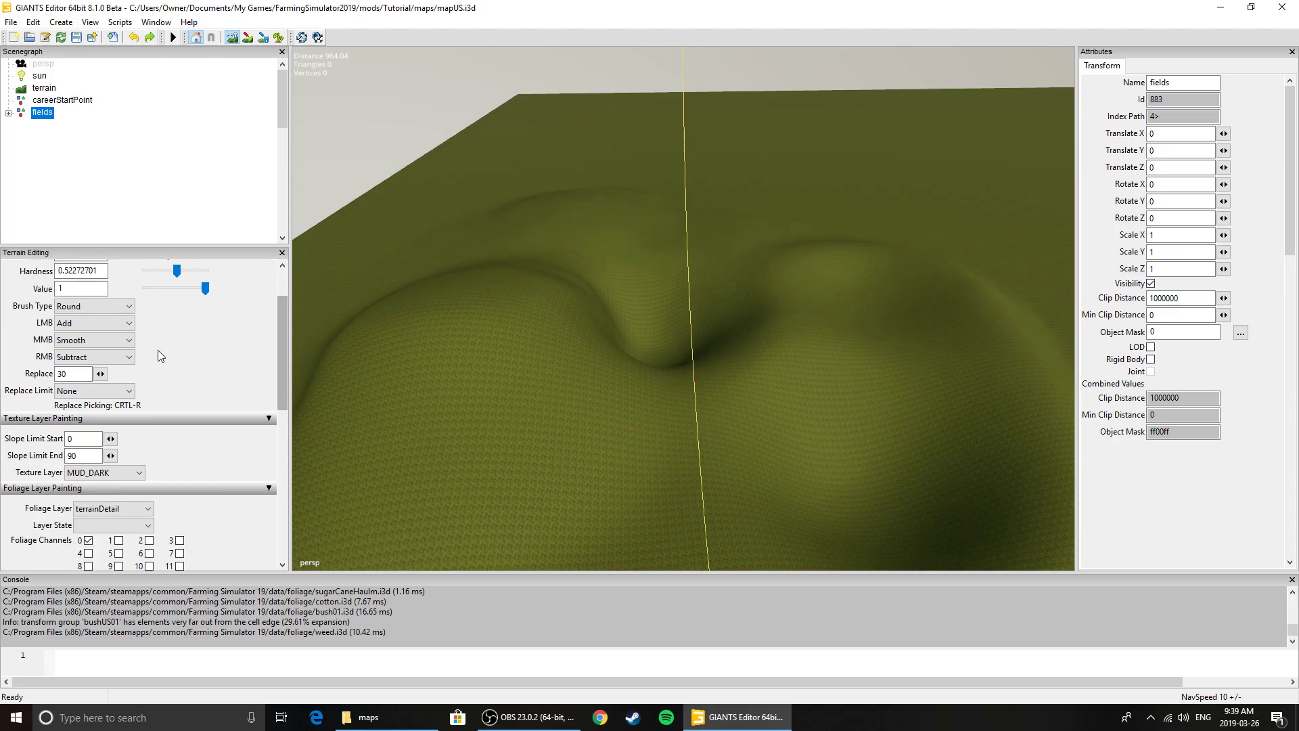
left_click(107, 307)
left_click(108, 330)
mouse_move(628, 368)
left_mouse_down()
mouse_move(704, 265)
mouse_move(649, 258)
mouse_move(770, 337)
mouse_move(605, 240)
mouse_move(610, 291)
mouse_move(824, 462)
mouse_move(525, 281)
mouse_move(796, 252)
left_mouse_up()
mouse_move(517, 235)
left_mouse_down()
mouse_move(971, 339)
mouse_move(542, 379)
mouse_move(566, 363)
mouse_move(309, 404)
left_mouse_up()
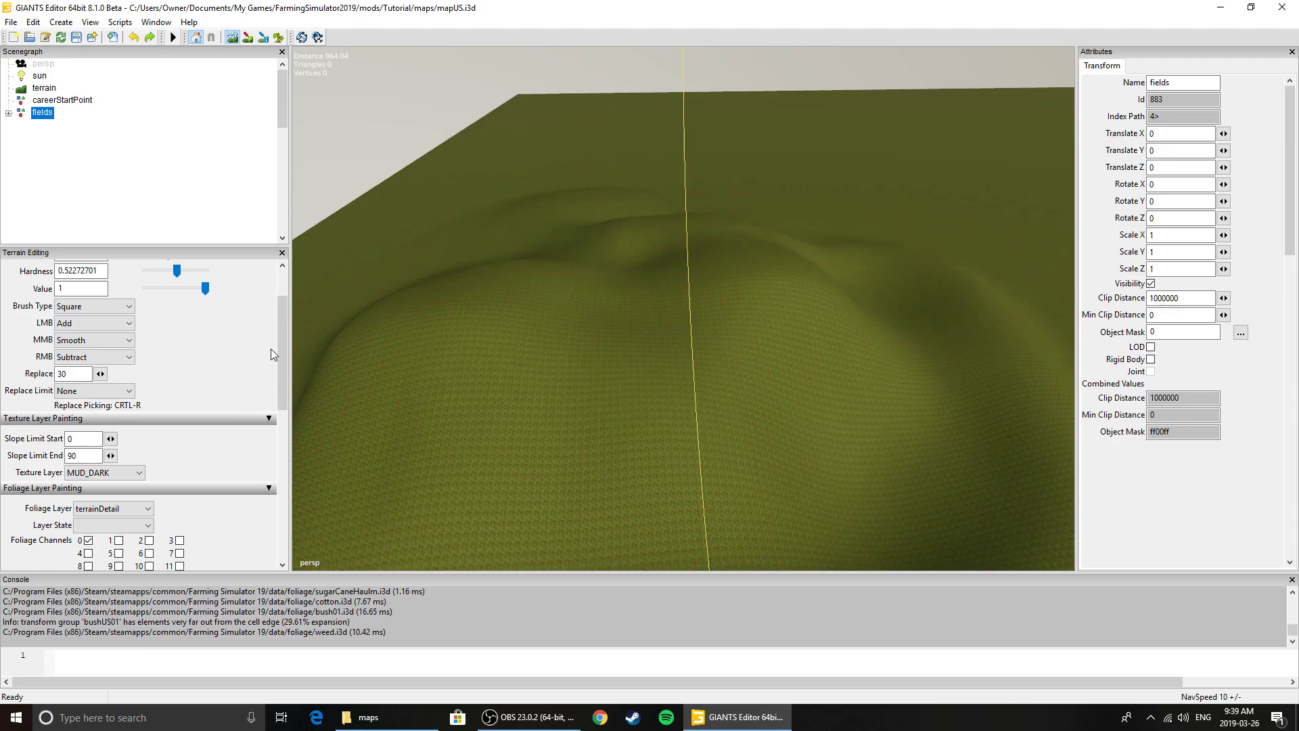
left_click_drag(278, 337, 280, 307)
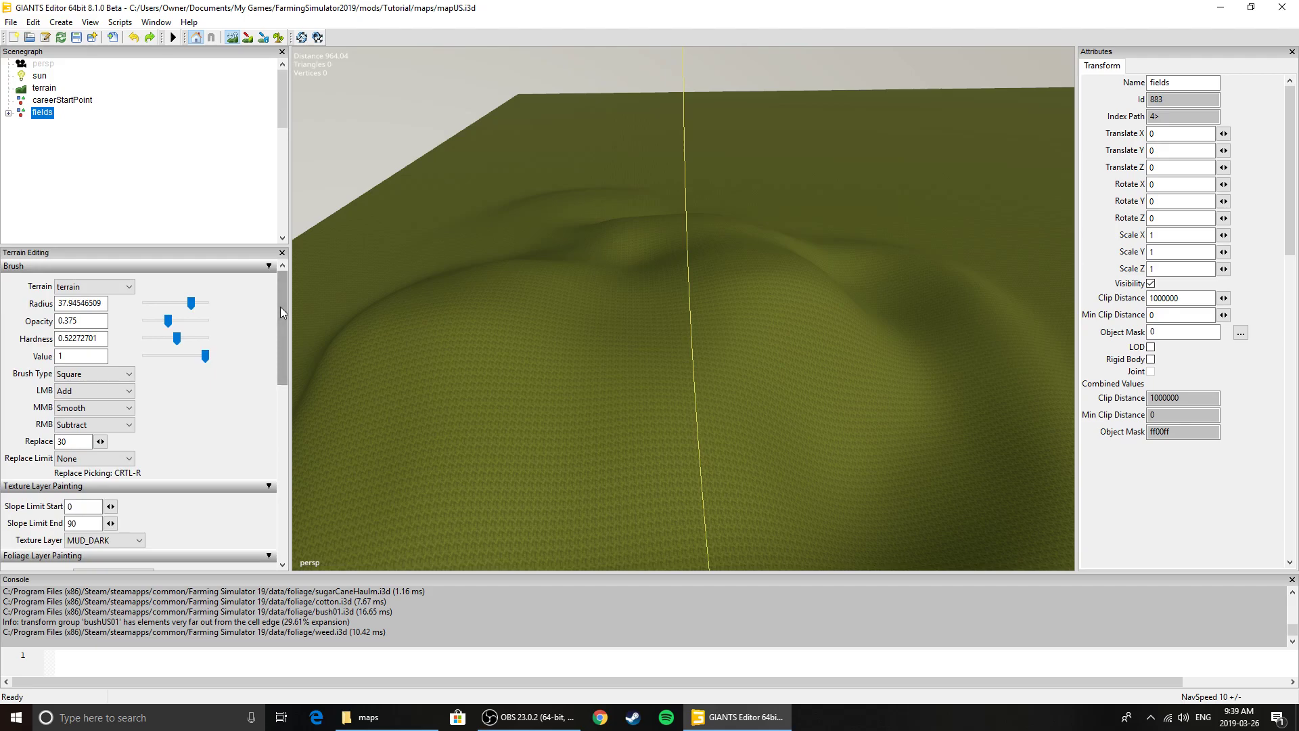